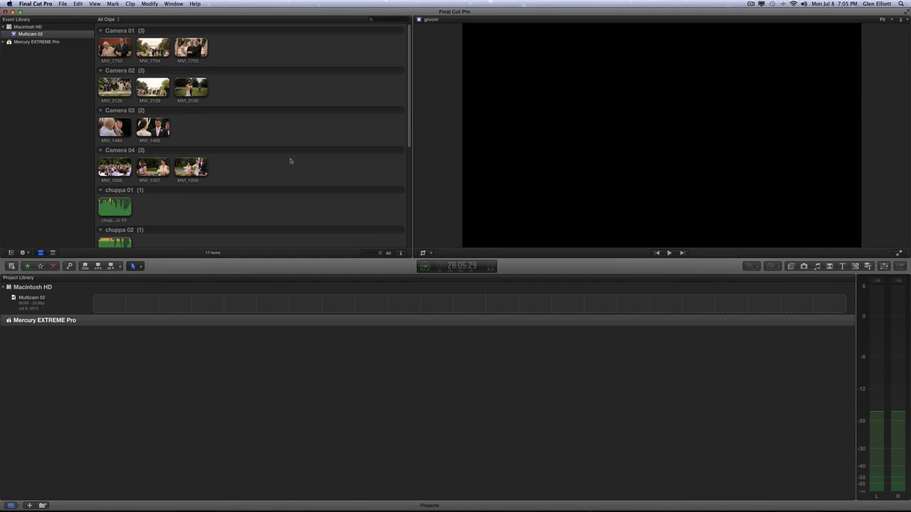
Select the camera clips and chuppa 01 audio, then scroll through the browser to review them.
left_click_drag(254, 44, 97, 218)
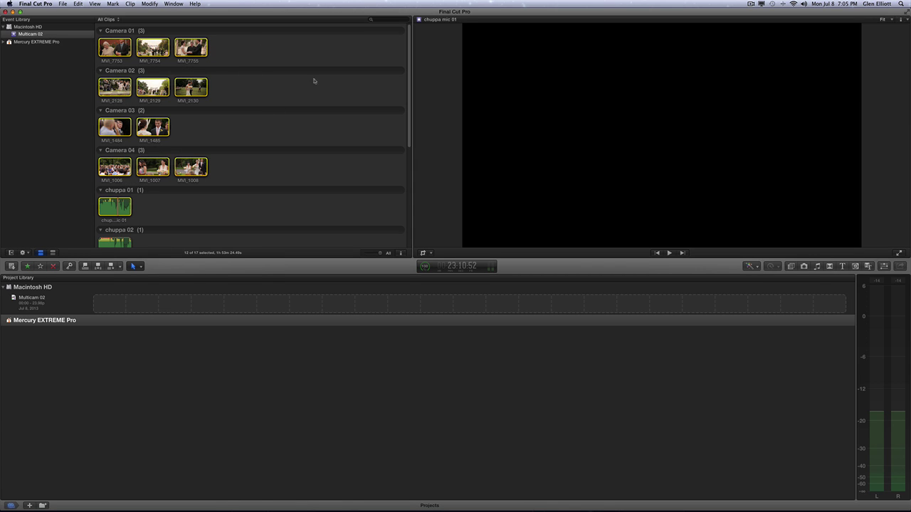
left_click(251, 51)
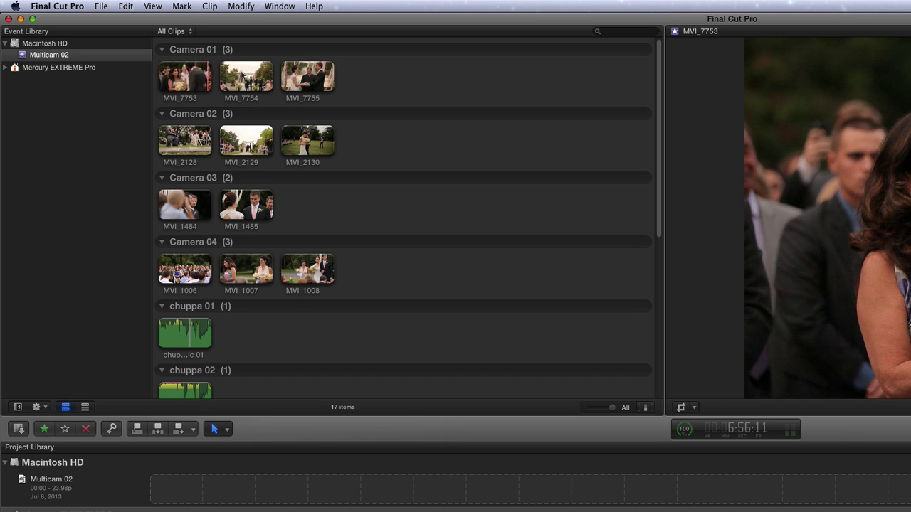
scroll(470, 299, "down", 5)
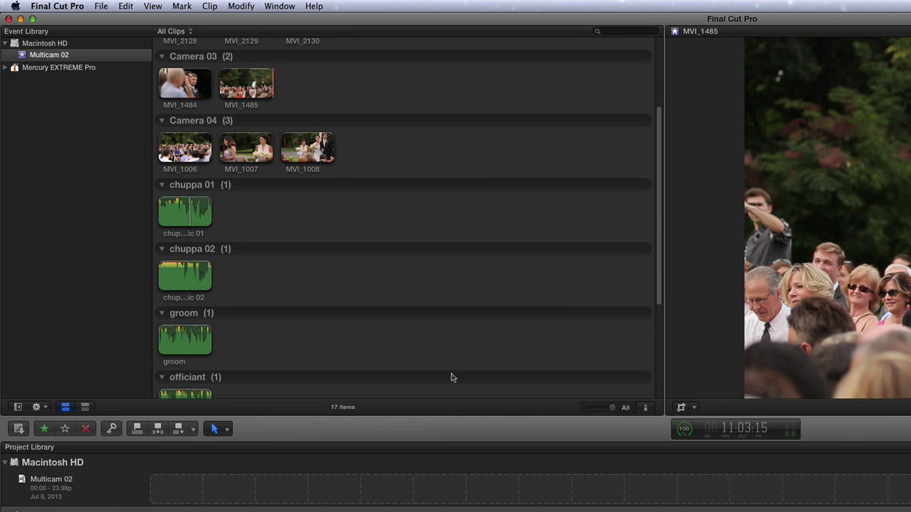
left_click_drag(445, 414, 445, 511)
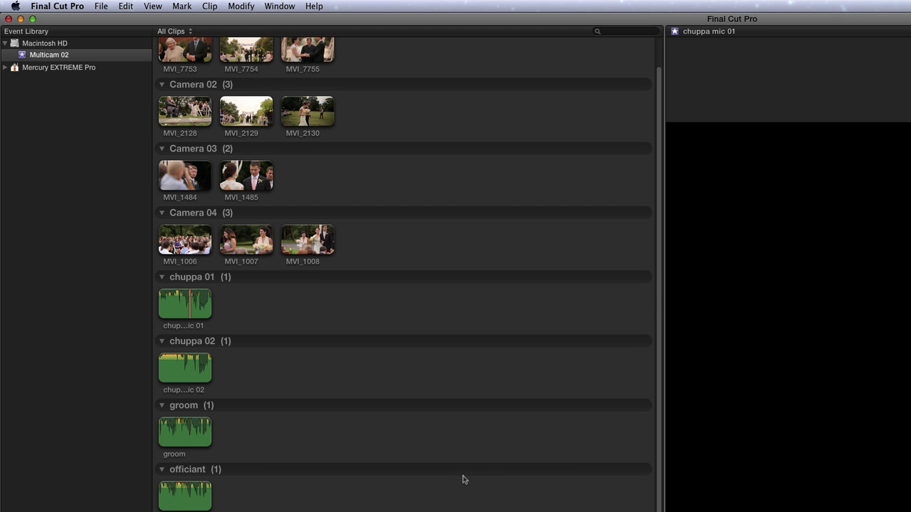
scroll(463, 475, "up", 2)
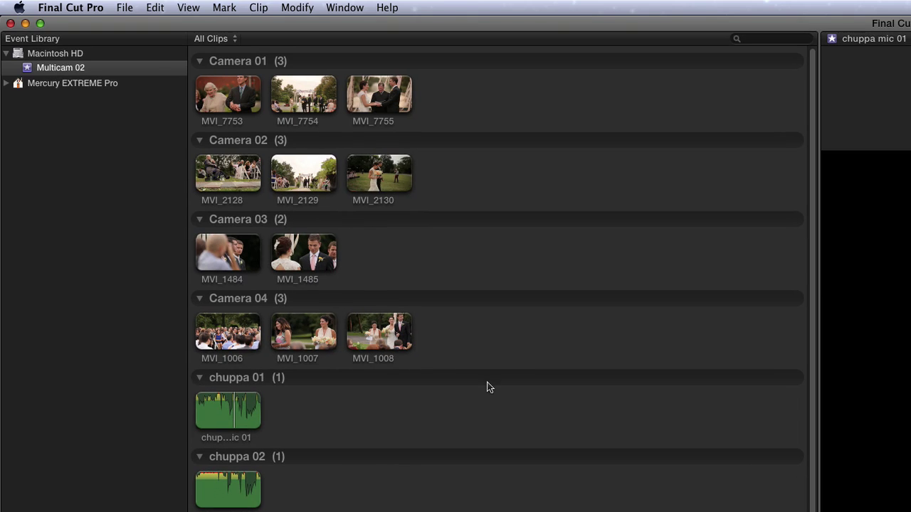
scroll(488, 387, "up", 3)
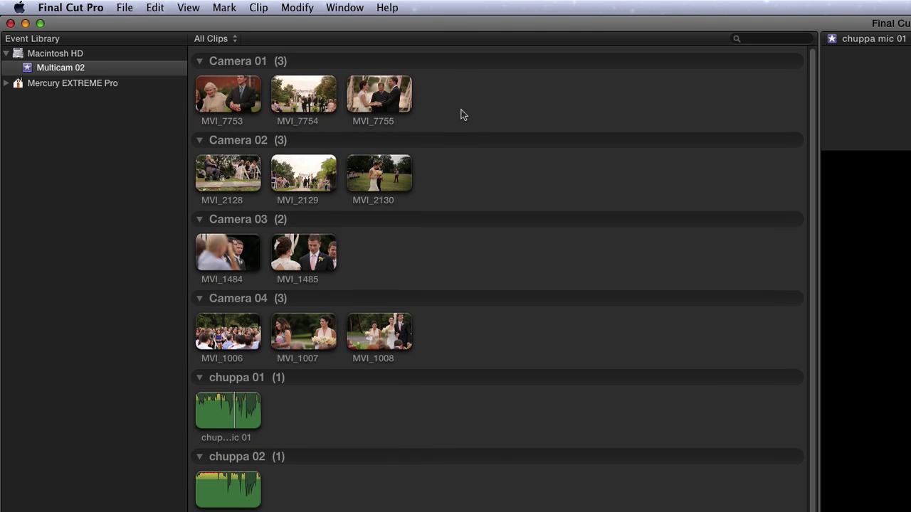
Select the three Camera 01 clips and collapse and re-expand the Camera 01 group.
left_click_drag(482, 98, 226, 102)
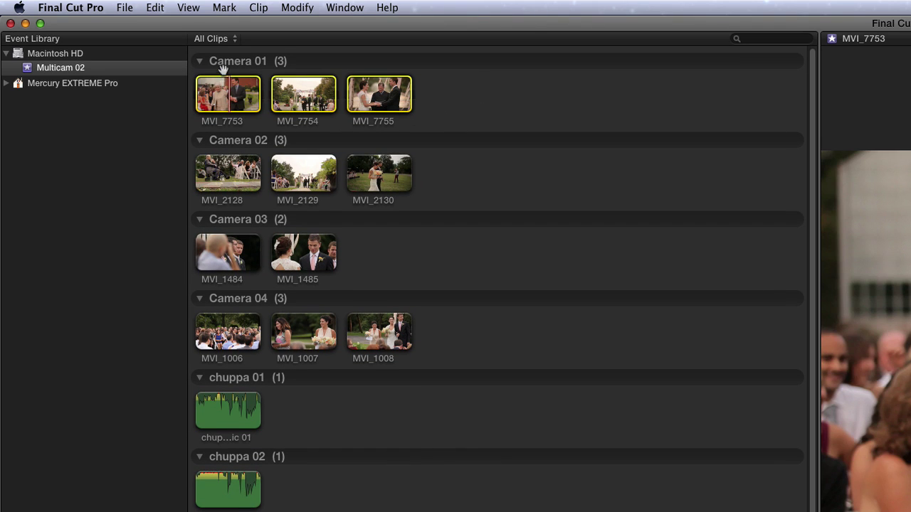
left_click_drag(228, 67, 244, 105)
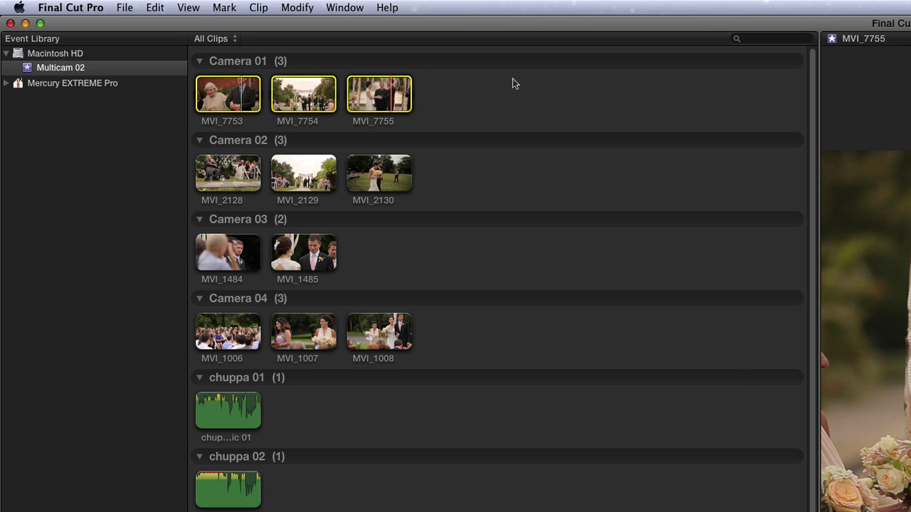
left_click_drag(515, 84, 210, 71)
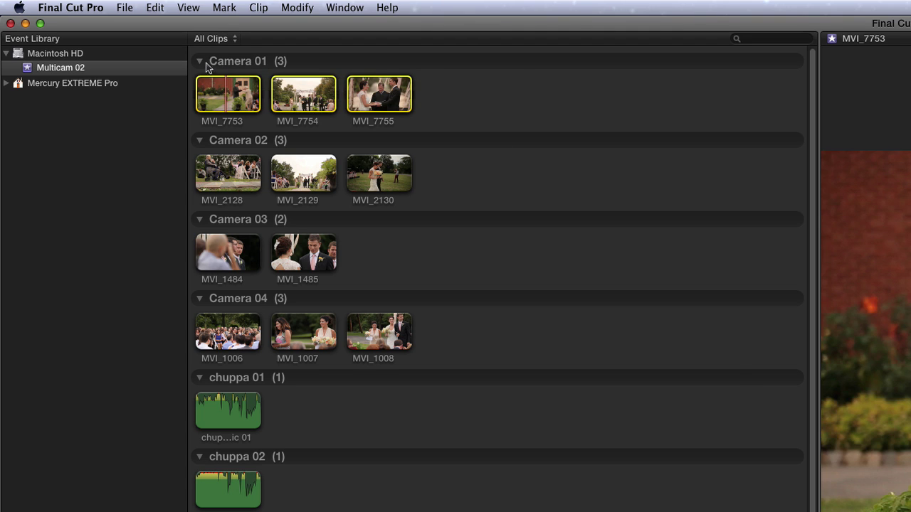
left_click(200, 62)
left_click(200, 62)
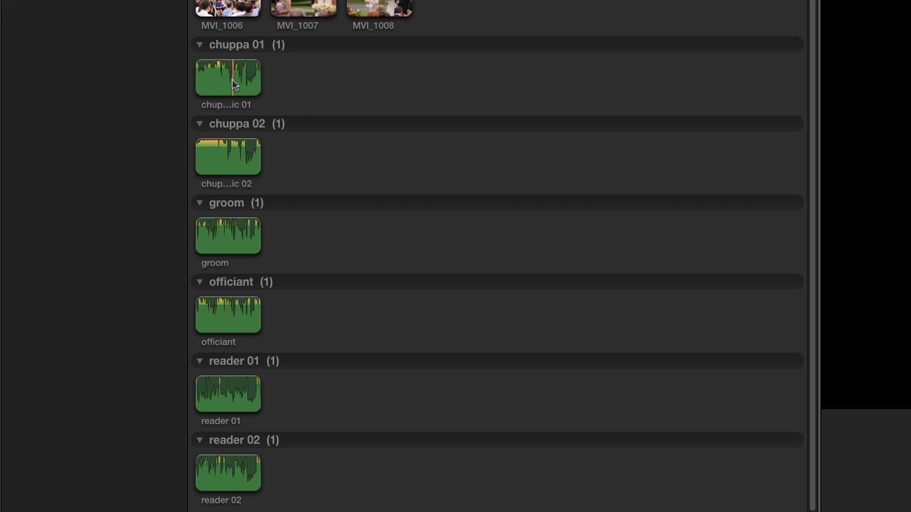
Inspect the chuppa 01, chuppa 02 and groom audio clips in turn.
left_click(222, 77)
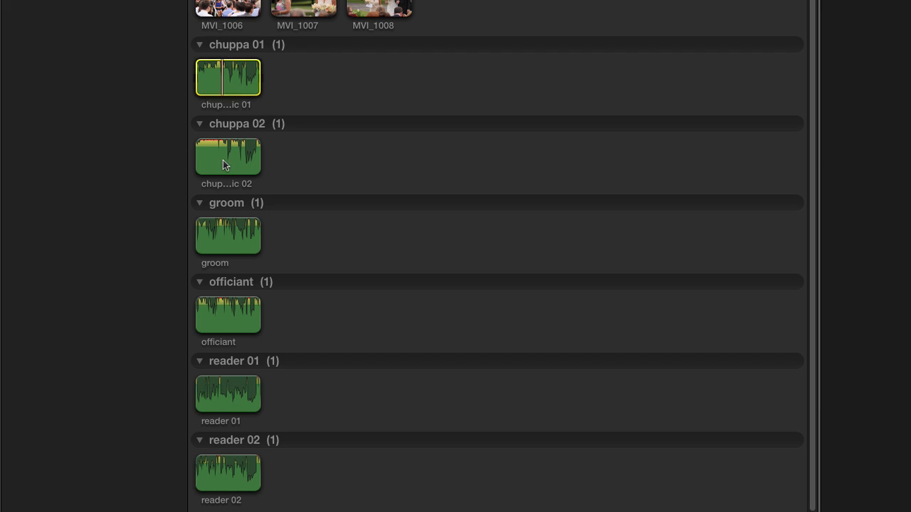
left_click(224, 158)
left_click(220, 233)
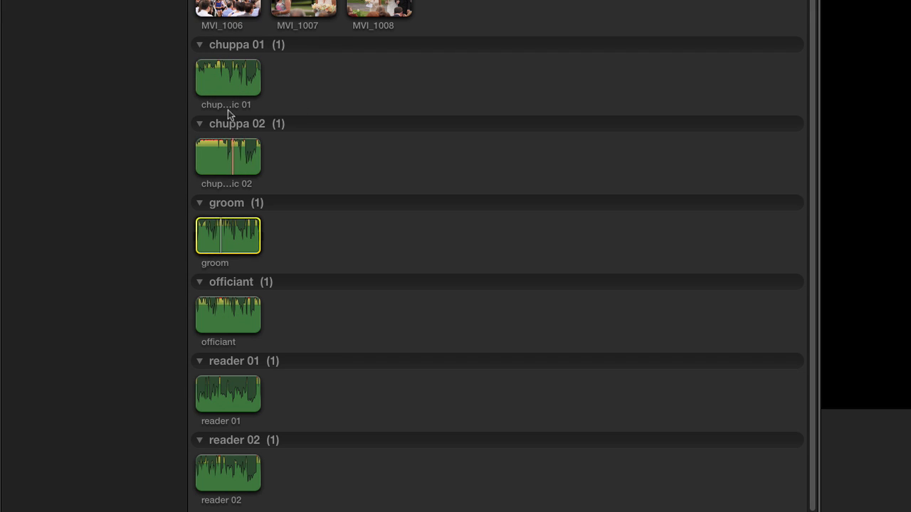
left_click(225, 80)
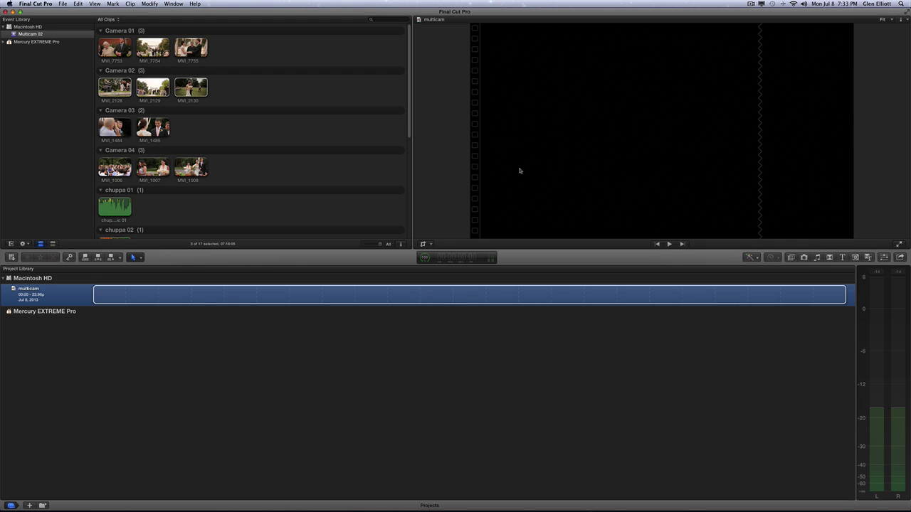
Open the multicam project, append the Camera 01 clips and connect the Camera 02 clips above.
double_click(39, 294)
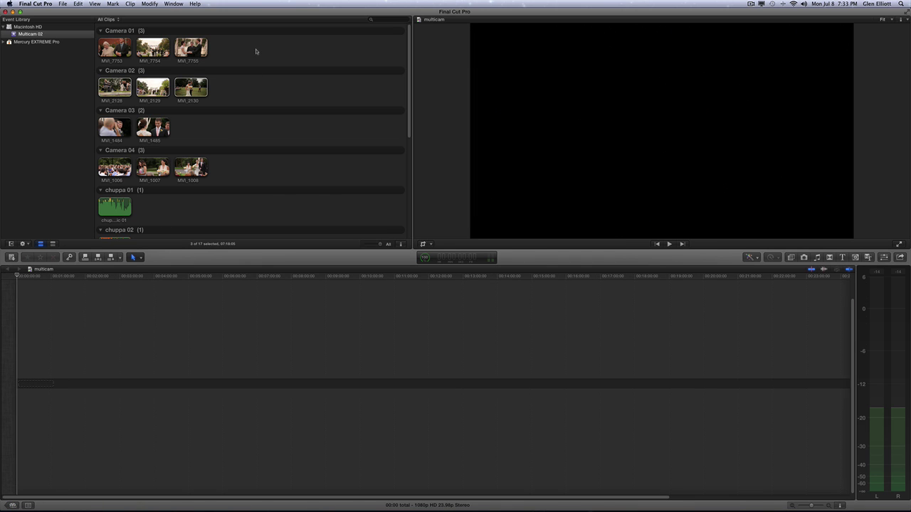
left_click_drag(269, 45, 116, 44)
key("e")
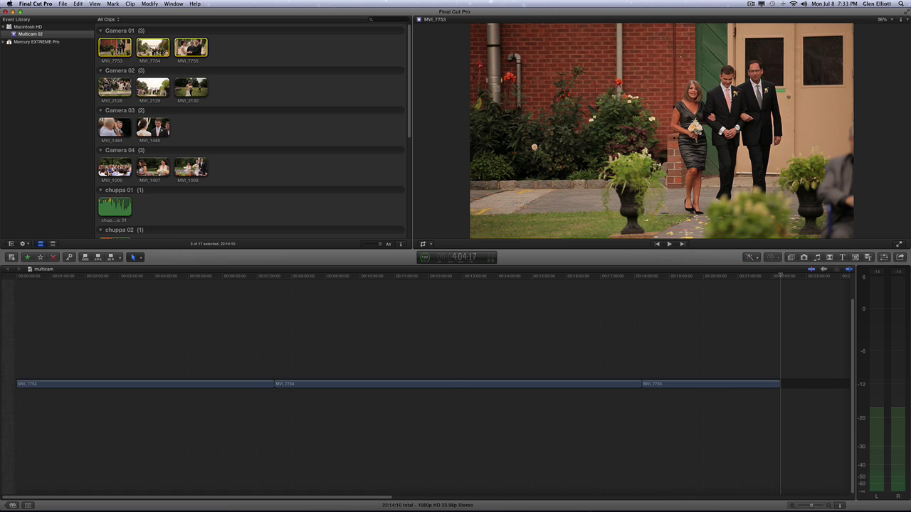
left_click_drag(257, 85, 125, 88)
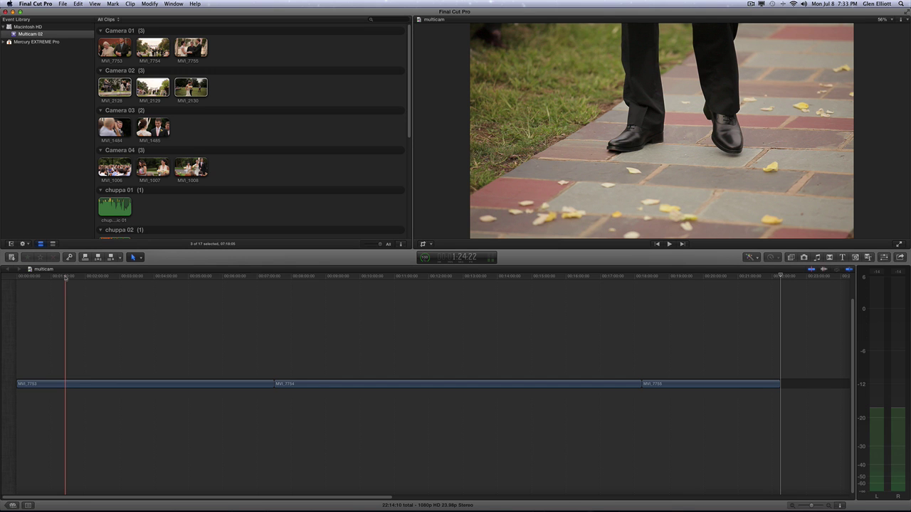
key("q")
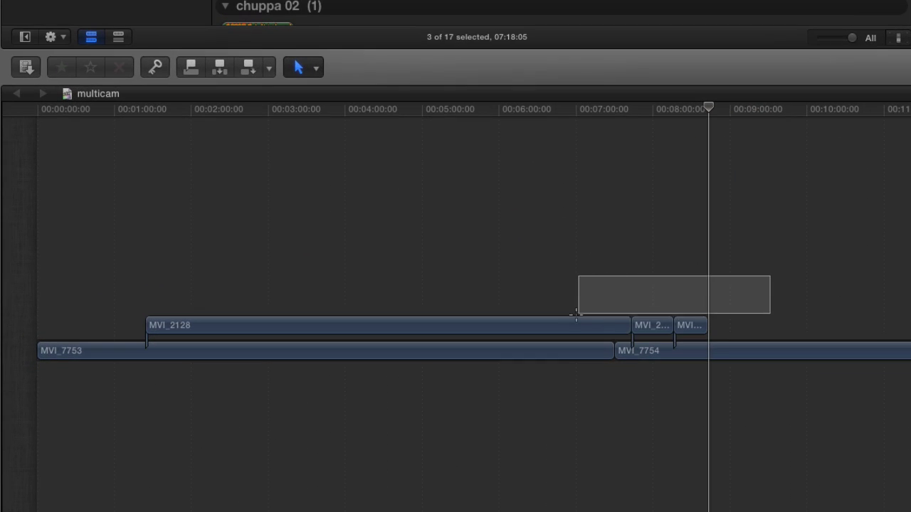
left_click_drag(576, 313, 573, 316)
Place the Camera 03 clips above joined into one lane, then connect the Camera 04 clips.
left_click_drag(754, 298, 596, 325)
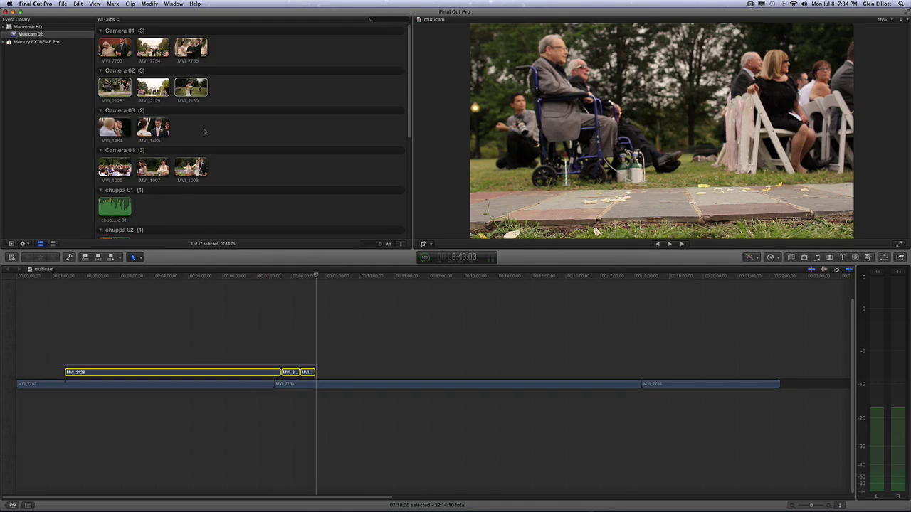
left_click_drag(116, 137, 379, 336)
left_click_drag(500, 336, 425, 370)
key("super+g")
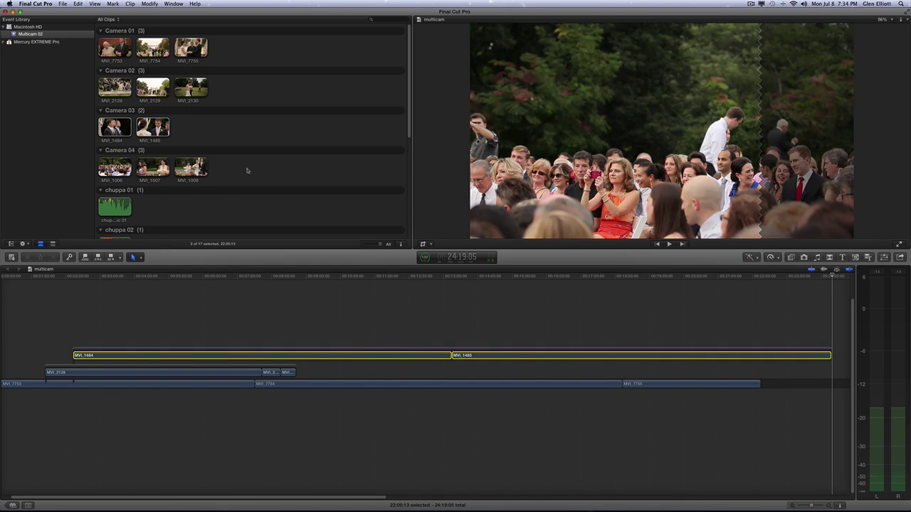
left_click_drag(248, 169, 111, 165)
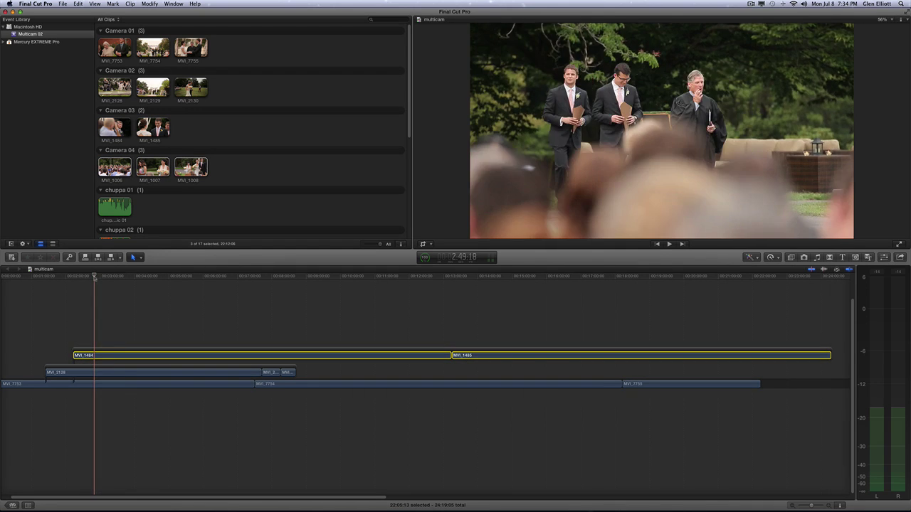
key("q")
left_click_drag(790, 320, 368, 337)
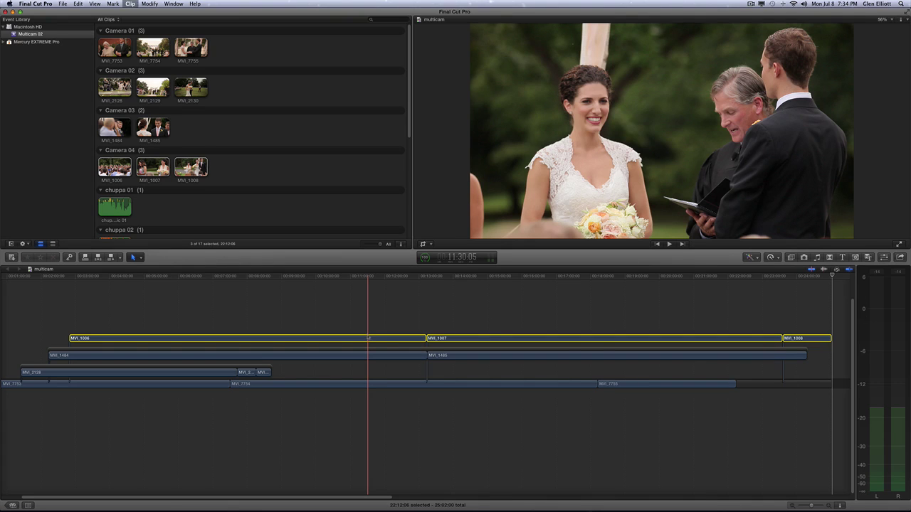
Put the playhead near the timeline start and review the chuppa 01, chuppa 02 and groom clips.
scroll(184, 199, "down", 2)
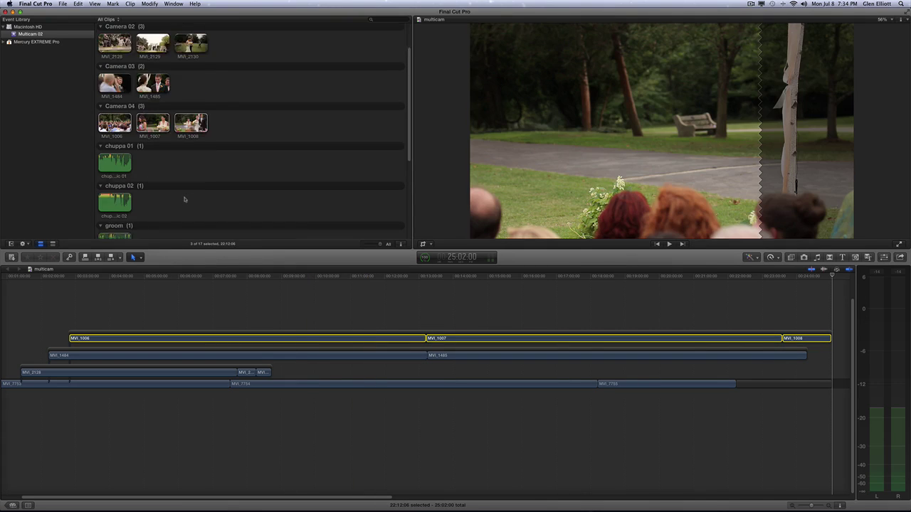
scroll(184, 199, "down", 2)
scroll(185, 195, "down", 2)
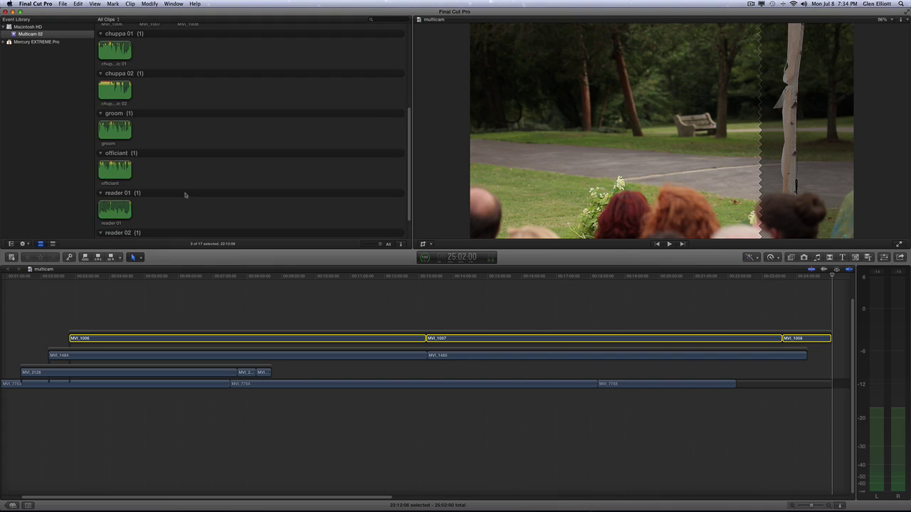
left_click(117, 49)
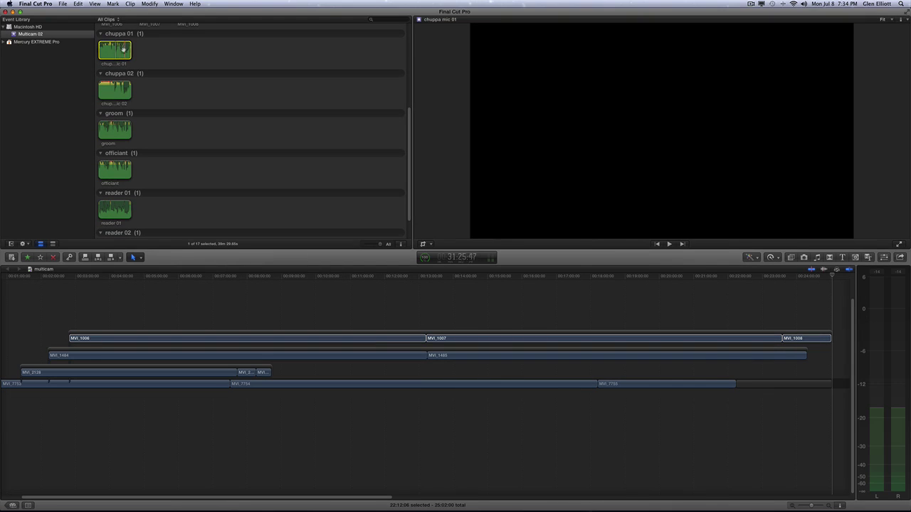
left_click(80, 278)
left_click(21, 277)
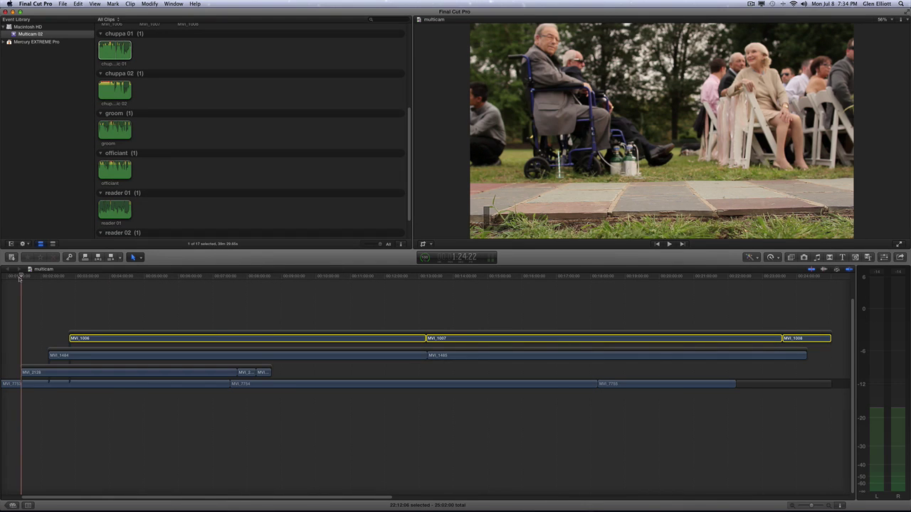
left_click(113, 92)
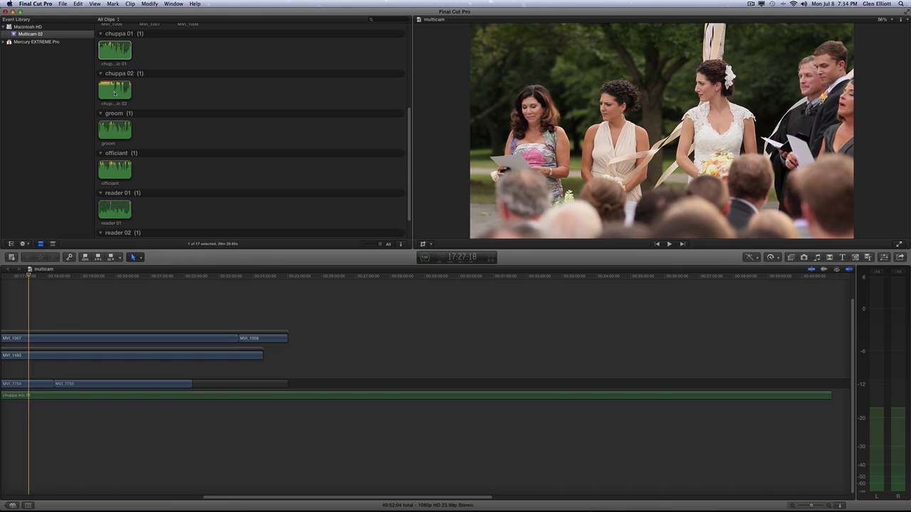
left_click(117, 129)
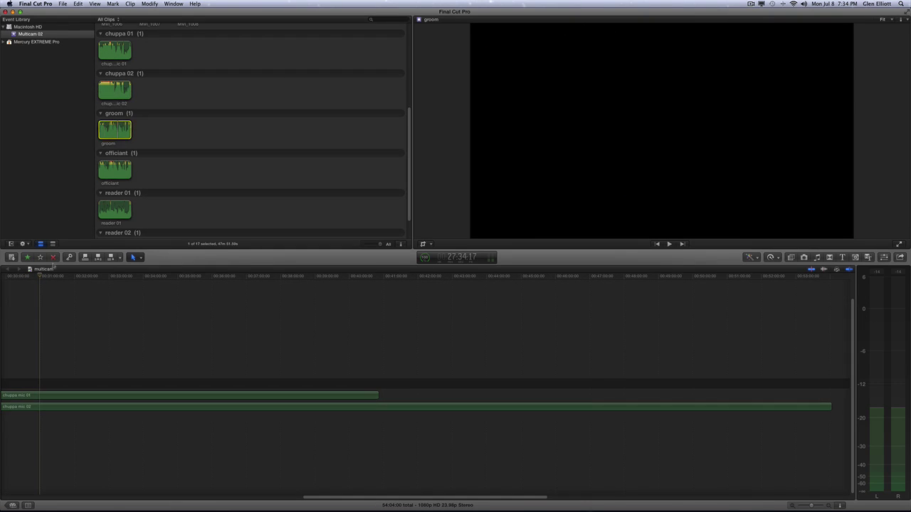
Add the officiant, reader 01 and reader 02 audio clips and fit the timeline in view.
left_click(117, 173)
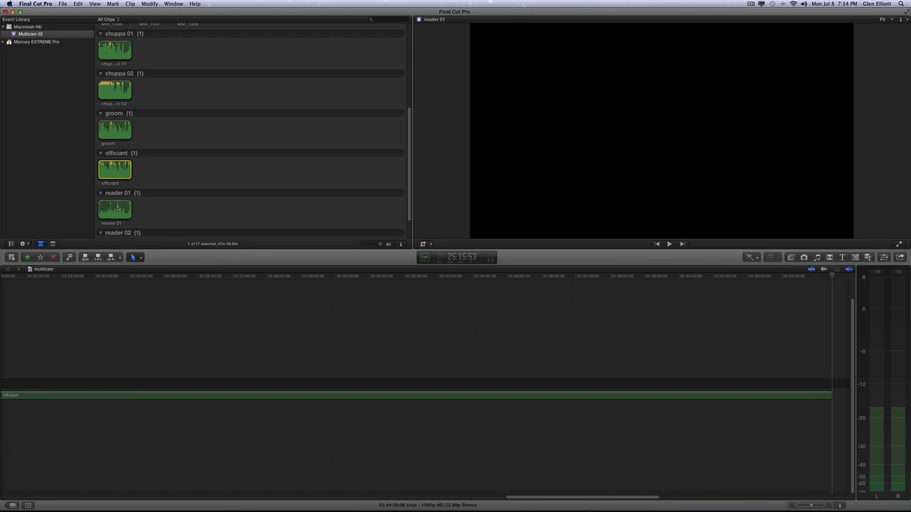
left_click(117, 208)
scroll(119, 218, "down", 2)
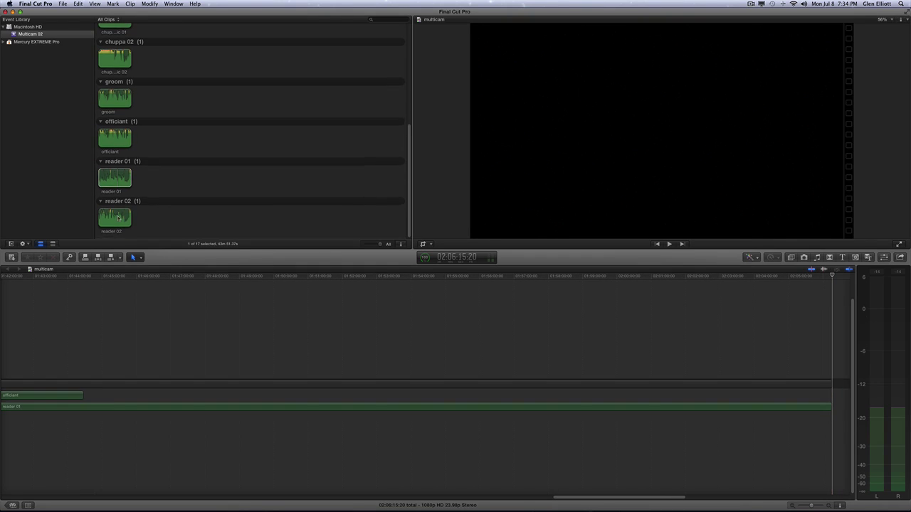
left_click(118, 217)
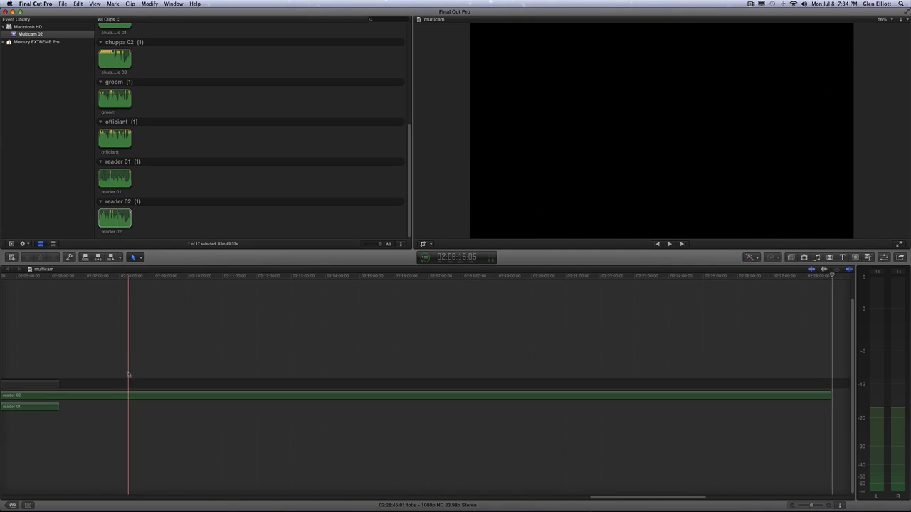
key("shift+z")
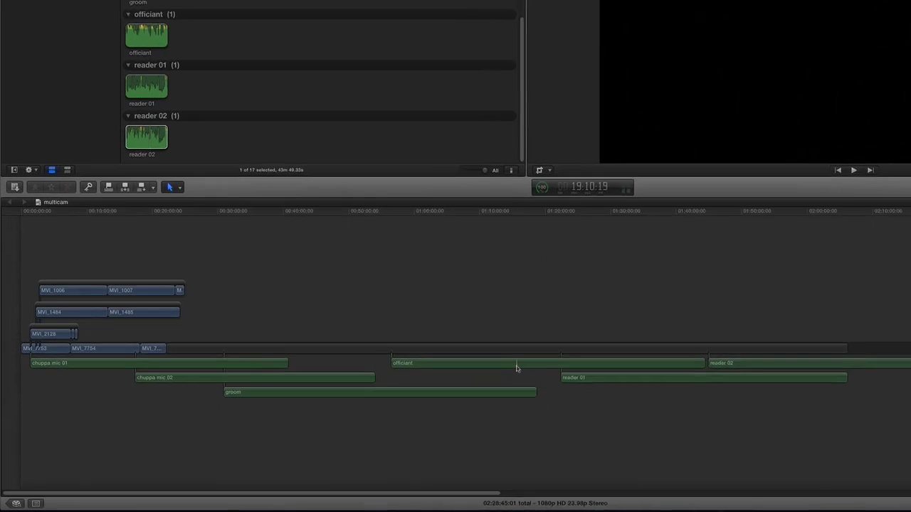
Move officiant, reader 01 and reader 02 onto their own staggered lanes below groom.
left_click_drag(518, 367, 425, 410)
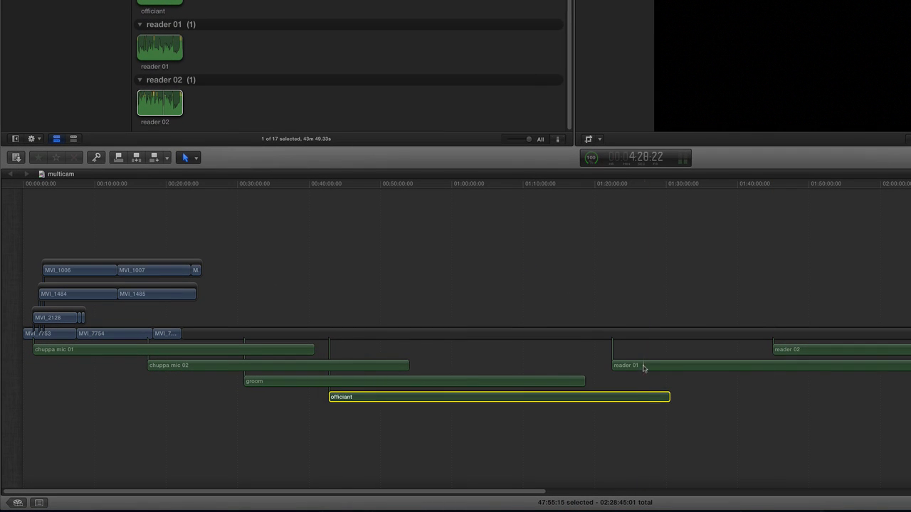
left_click_drag(643, 368, 468, 414)
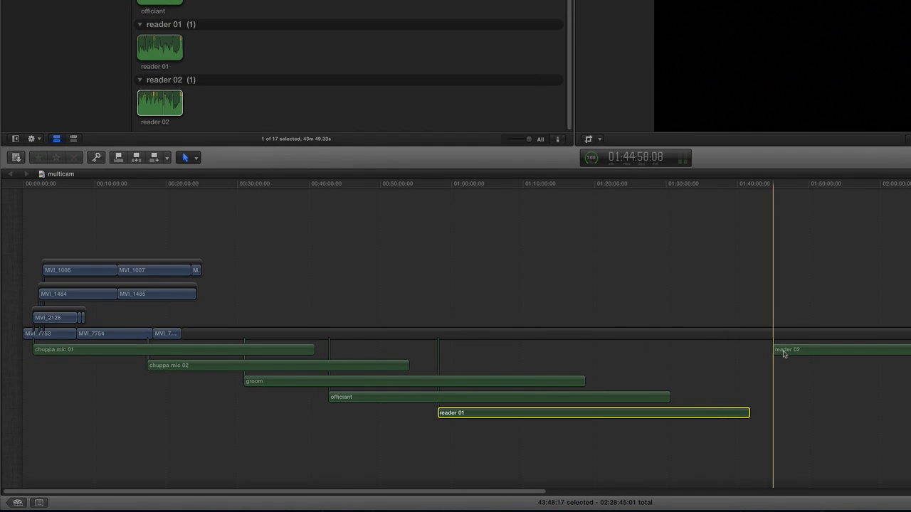
left_click_drag(784, 354, 520, 429)
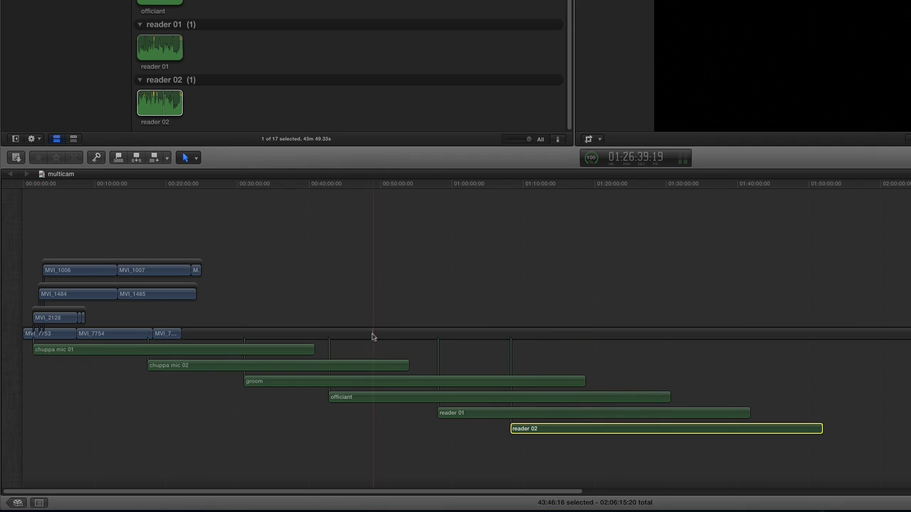
left_click(371, 336)
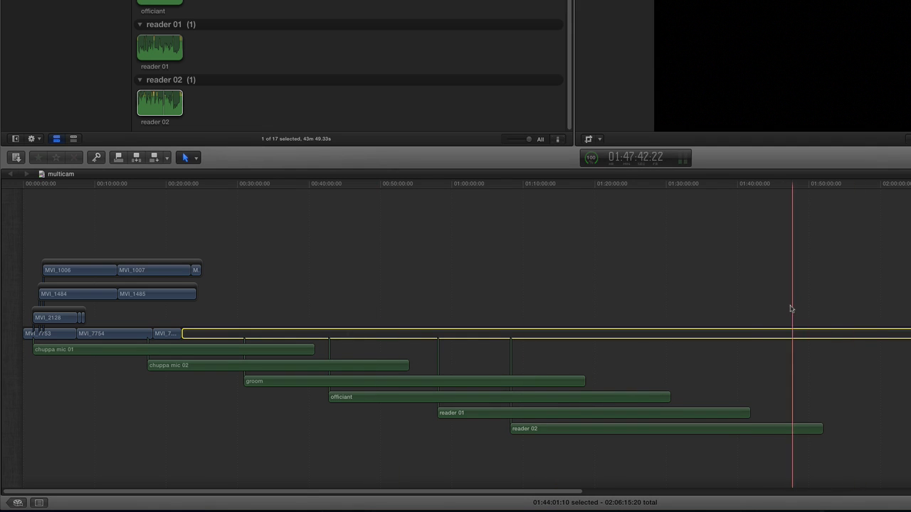
left_click(337, 303)
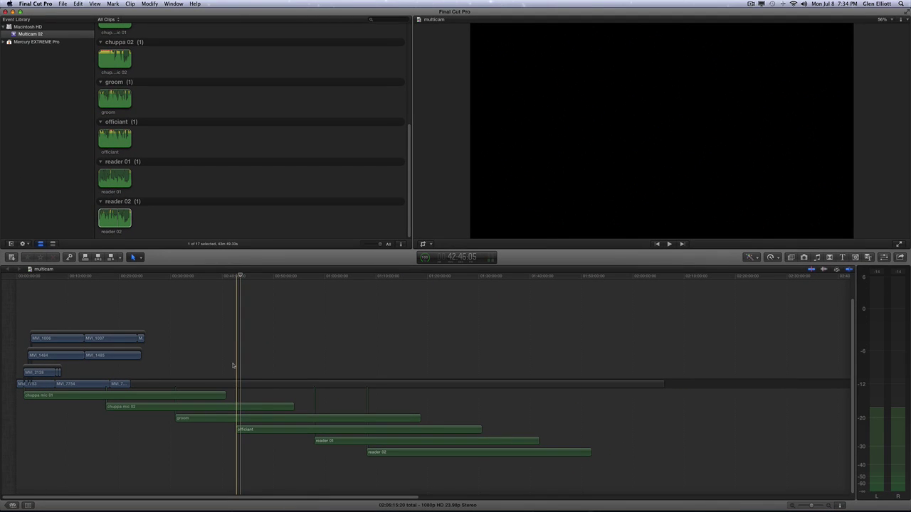
Check the placement of each audio clip and each camera row in the timeline.
left_click(184, 396)
left_click(187, 407)
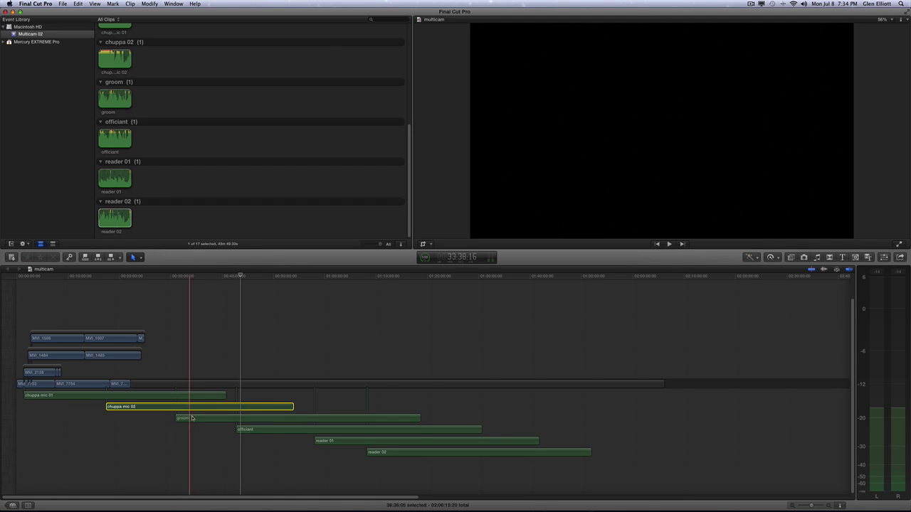
left_click(206, 417)
left_click(271, 430)
left_click(356, 441)
left_click(363, 451)
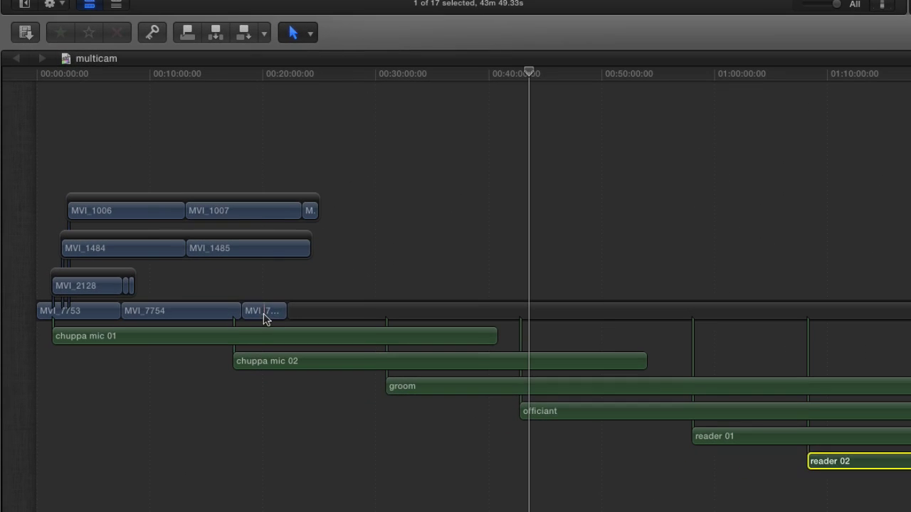
left_click(119, 384)
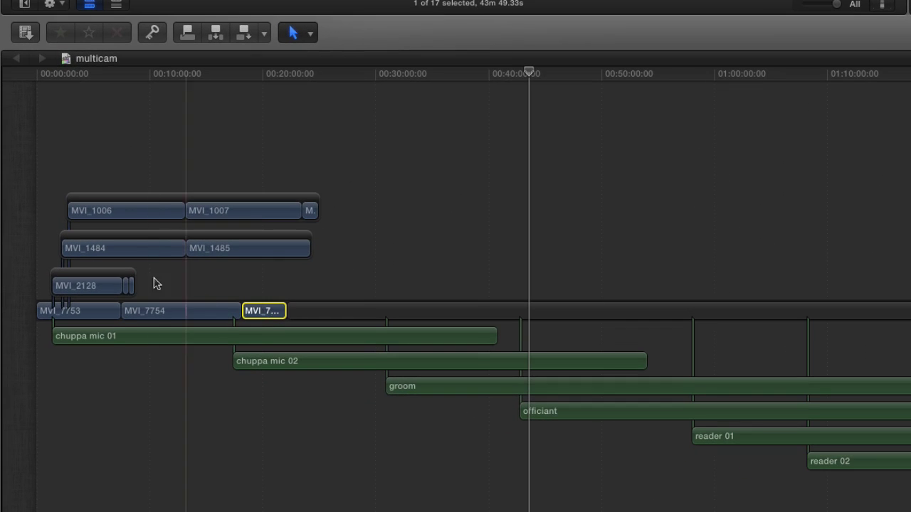
left_click(119, 279)
left_click(125, 246)
left_click(127, 208)
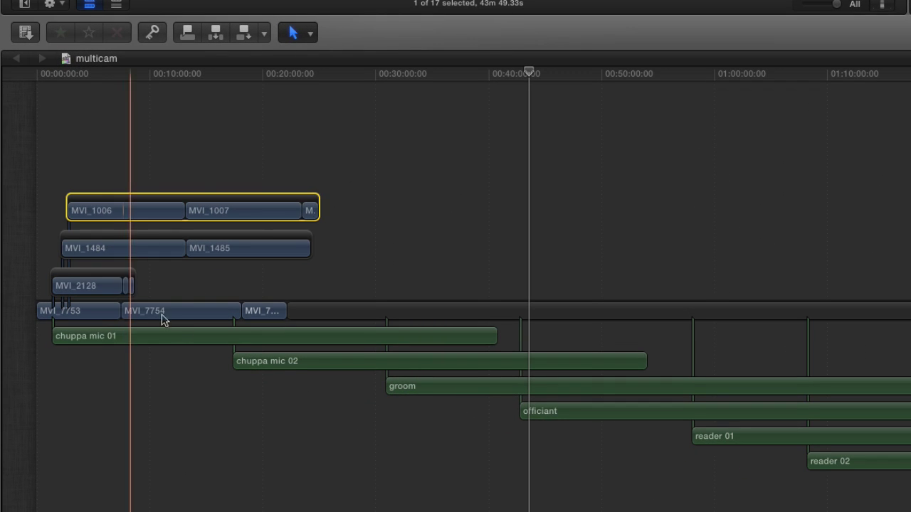
Recheck the audio clips from chuppa mic 01 through reader 02, then clear the selection.
left_click(213, 336)
left_click(276, 361)
left_click(430, 385)
left_click(554, 410)
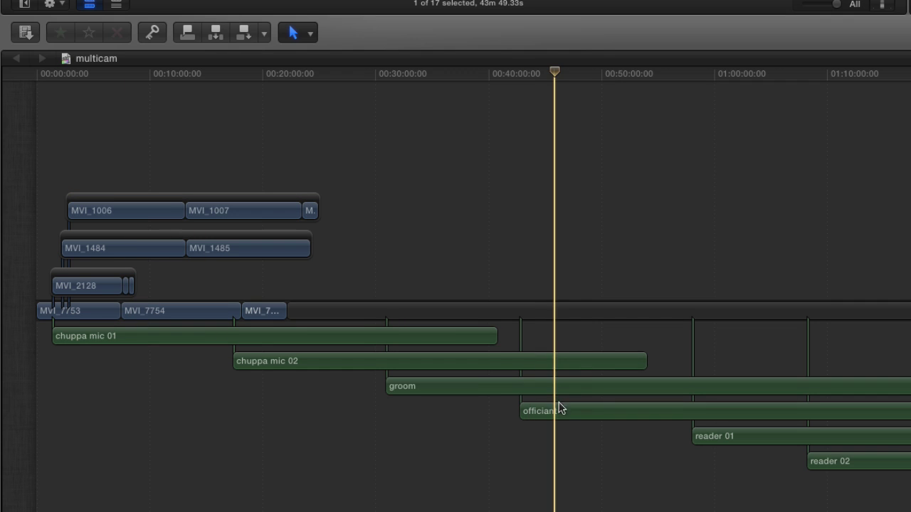
left_click(829, 436)
left_click(846, 458)
left_click(821, 433)
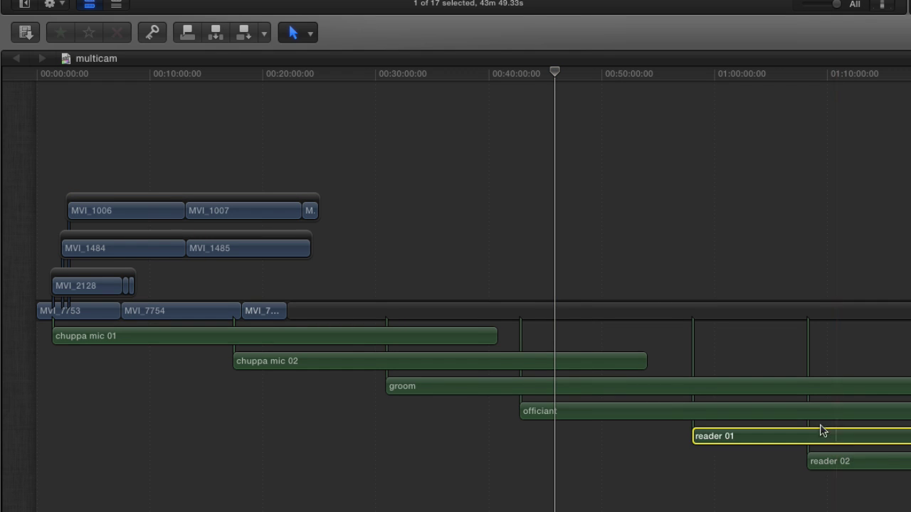
left_click(800, 407)
left_click(786, 385)
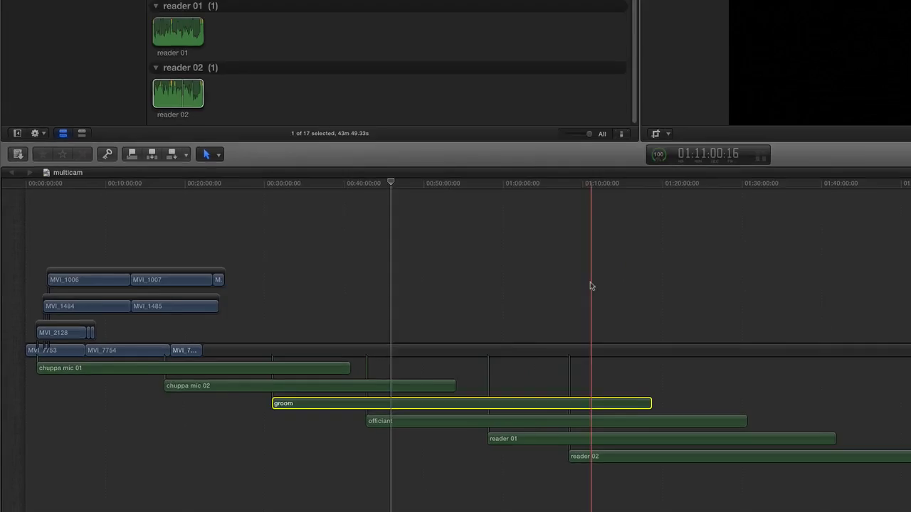
left_click(590, 286)
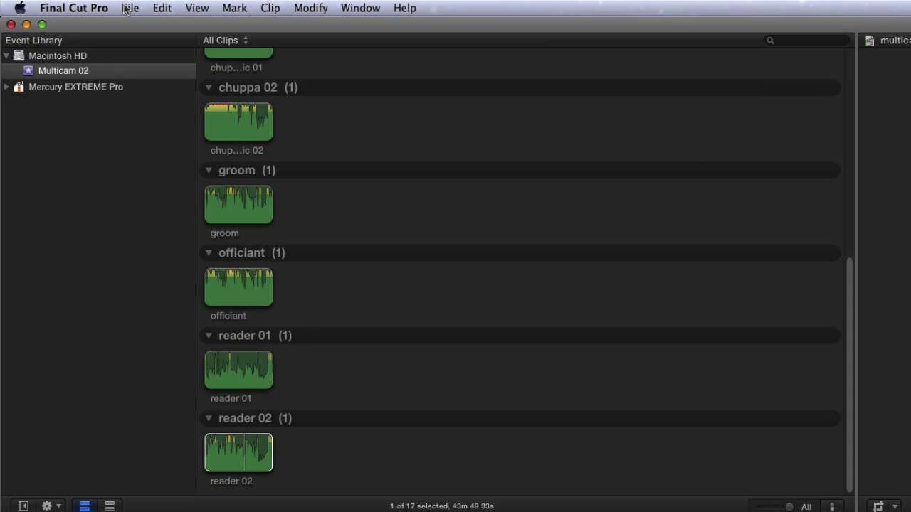
Export the project with File > Export XML as 'multicam' into the XML folder.
left_click(62, 3)
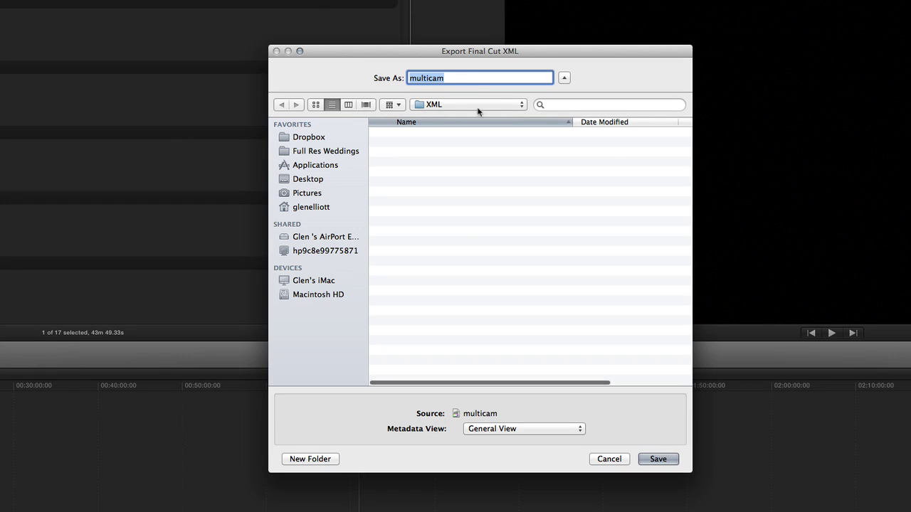
left_click(461, 78)
left_click(669, 459)
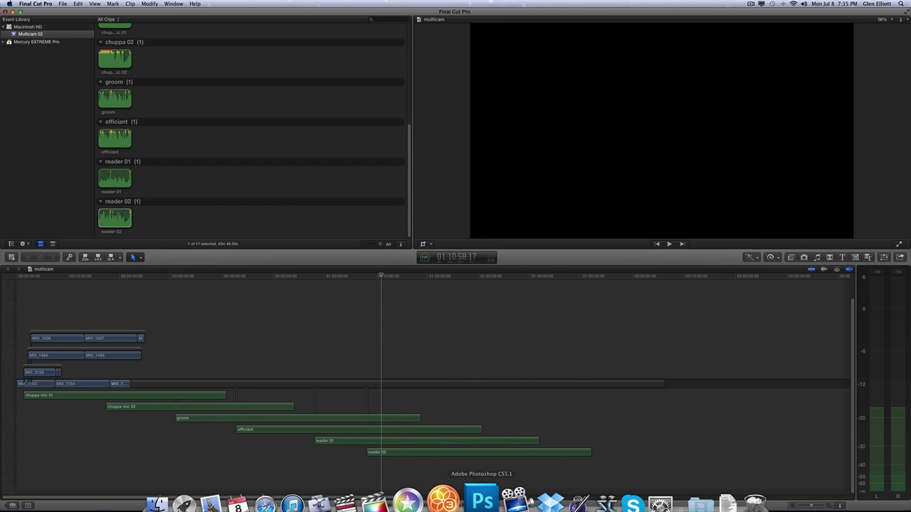
Launch PluralEyes 3 and create a new project from the multicam.fcpxml Final Cut Pro X file.
left_click(442, 500)
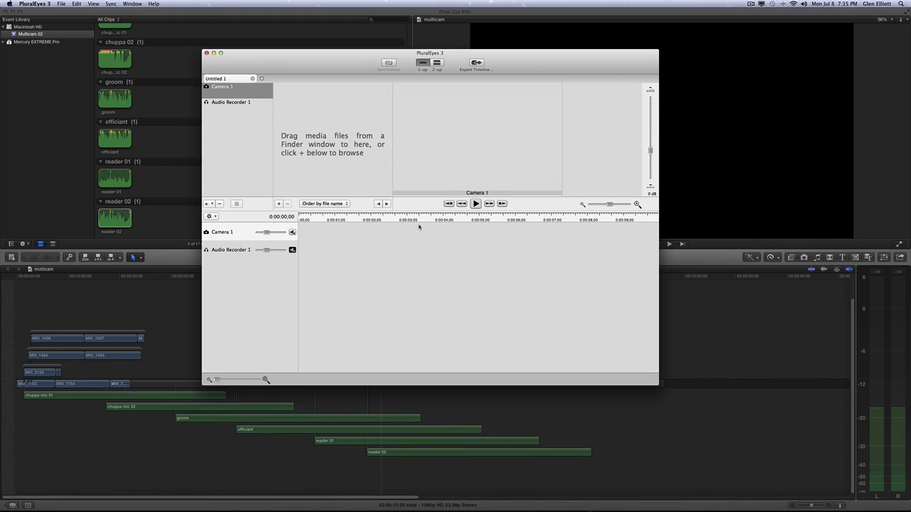
mouse_move(344, 53)
left_mouse_down()
mouse_move(351, 93)
mouse_move(408, 68)
mouse_move(340, 66)
mouse_move(344, 54)
left_mouse_up()
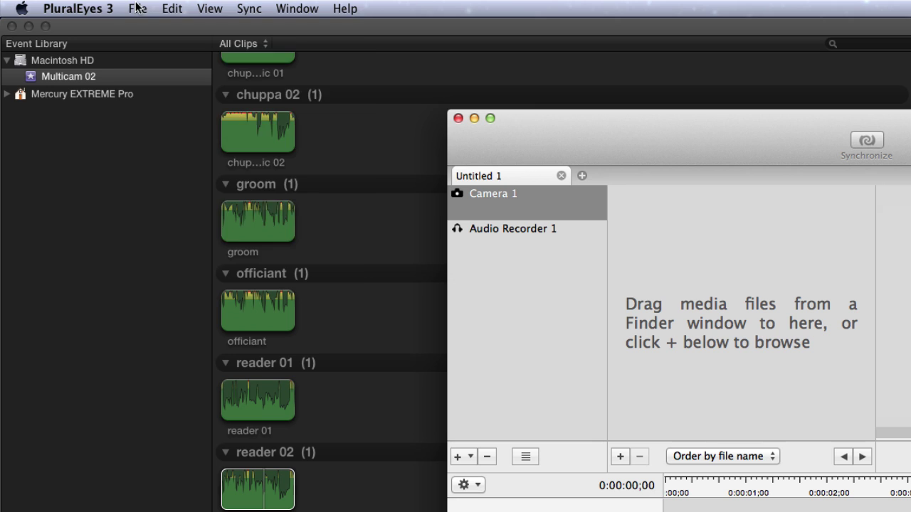
left_click(137, 9)
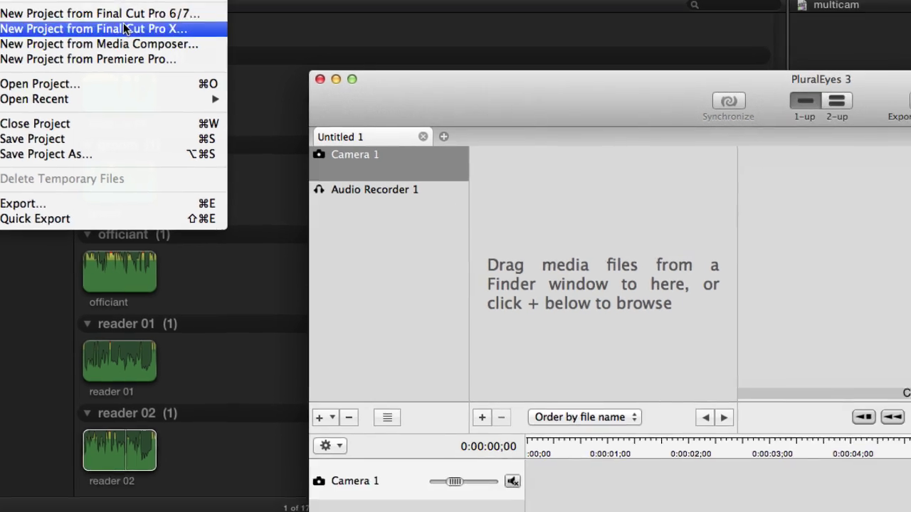
left_click(261, 65)
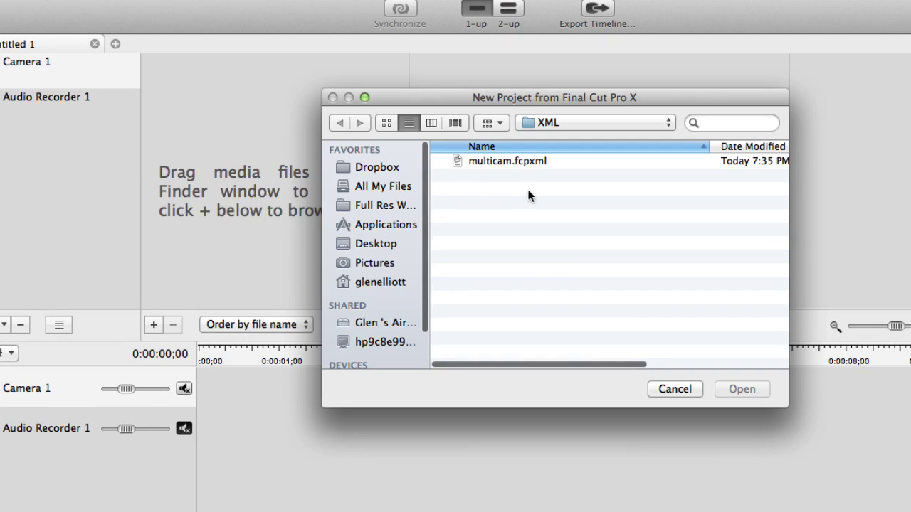
left_click(482, 166)
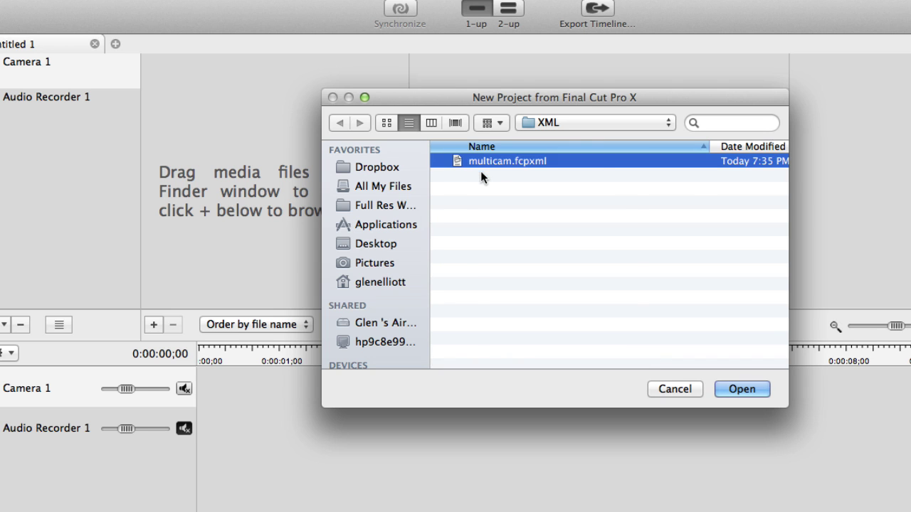
left_click(738, 388)
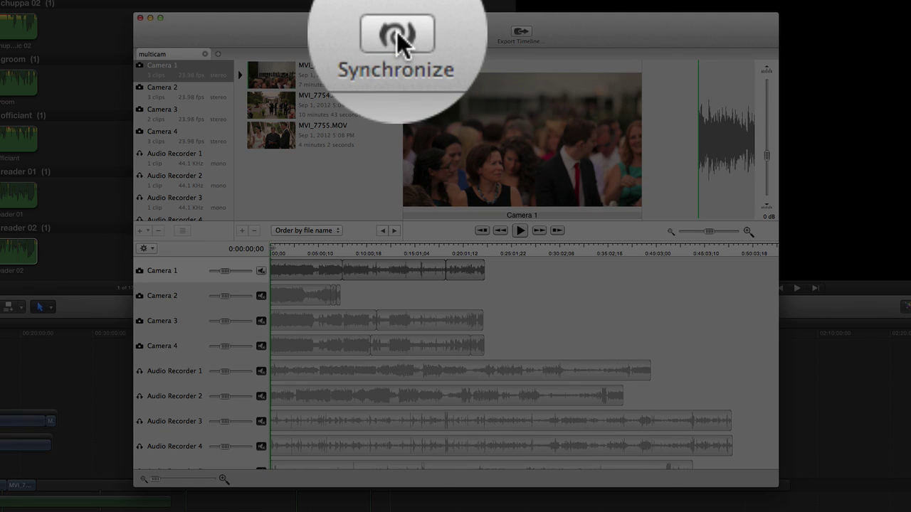
Run Synchronize so all camera clips align against the audio recorder tracks.
left_click(396, 31)
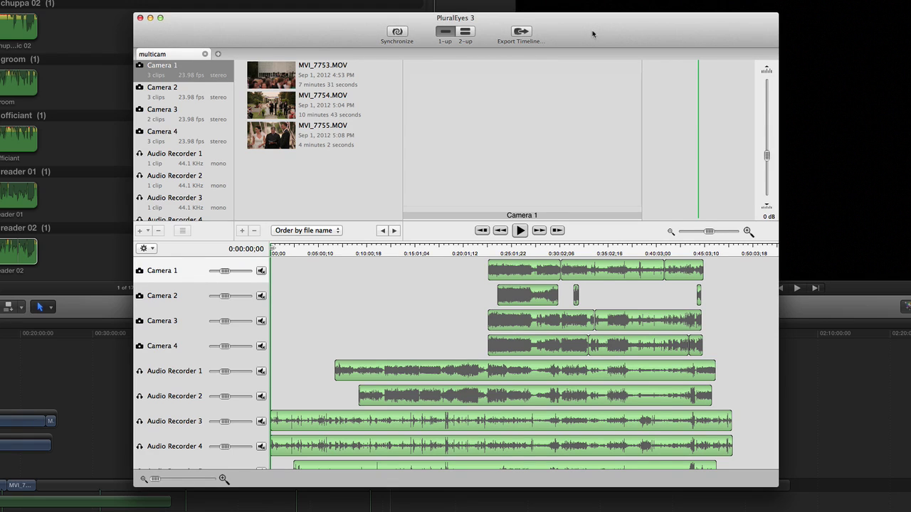
left_click_drag(591, 33, 589, 43)
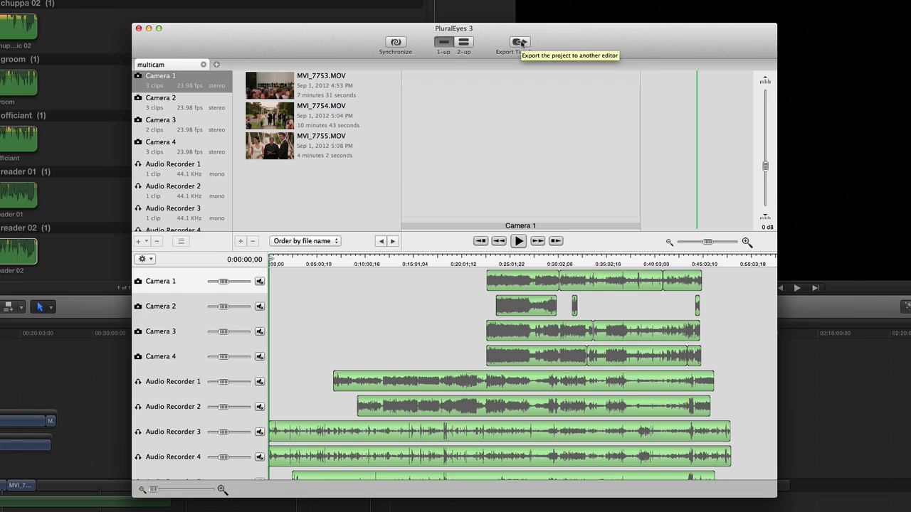
Export the timeline to Final Cut Pro X, creating multicam clips and opening the project automatically.
left_click(522, 44)
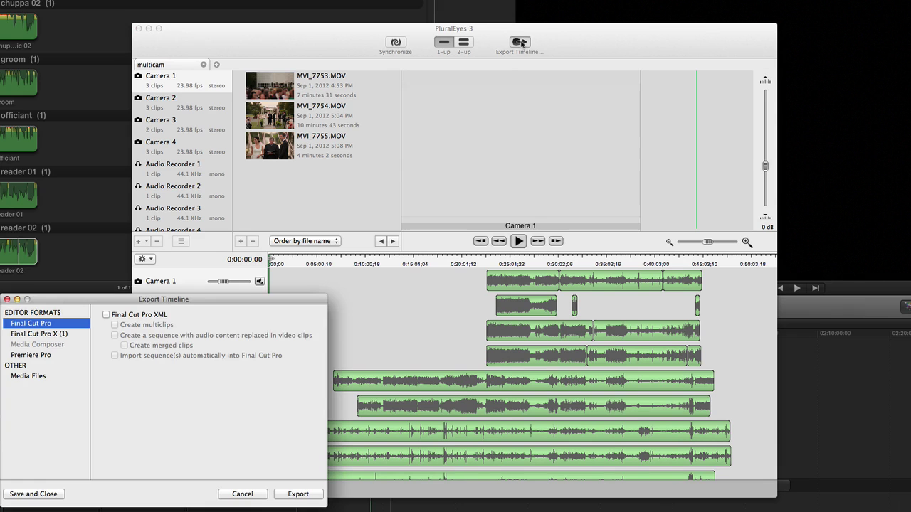
left_click(40, 334)
left_click_drag(76, 305, 291, 132)
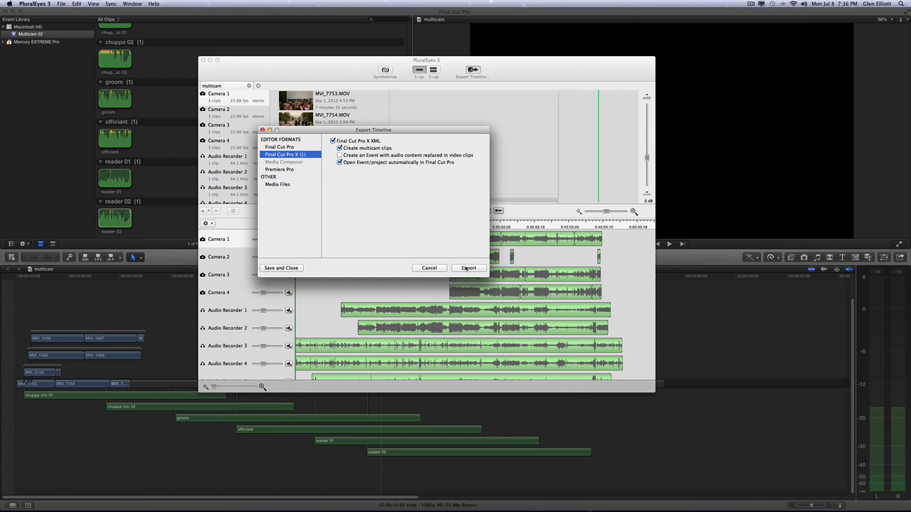
left_click(469, 268)
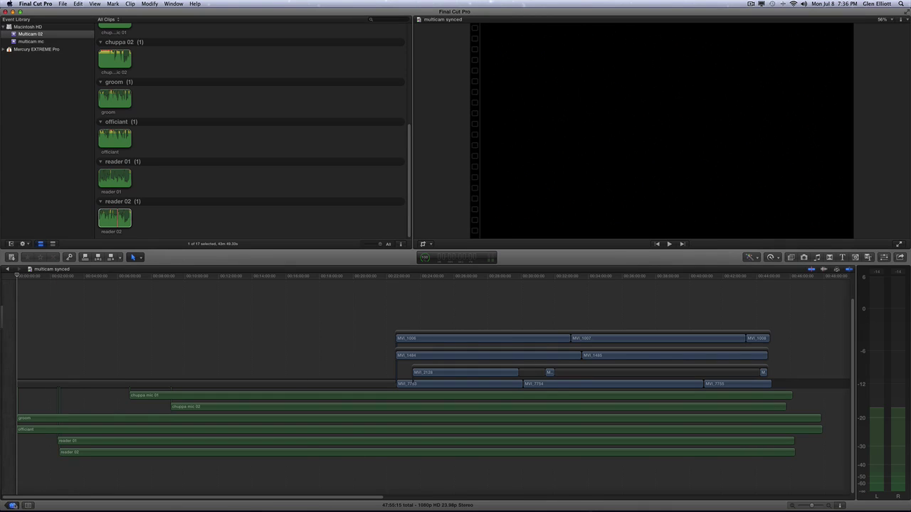
Open 'multicam synced' from the Project Library and move the playhead along it to check sync.
left_click(12, 505)
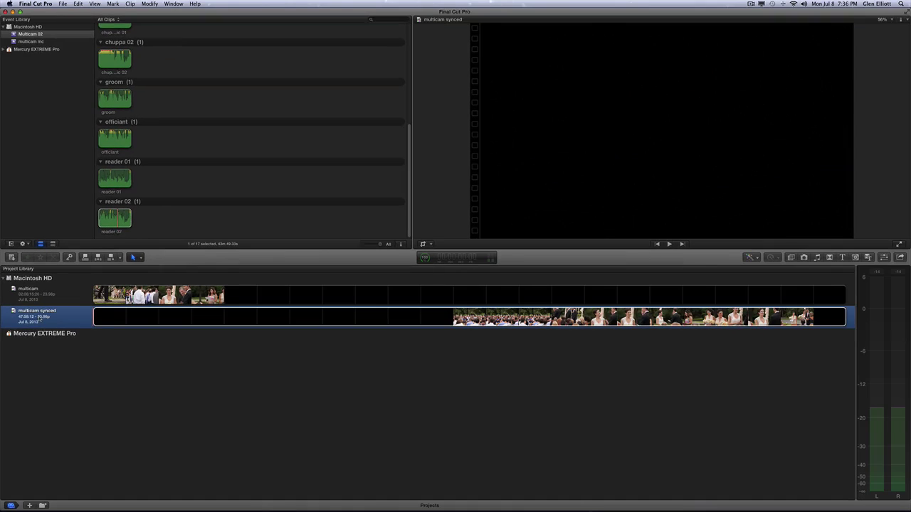
double_click(124, 321)
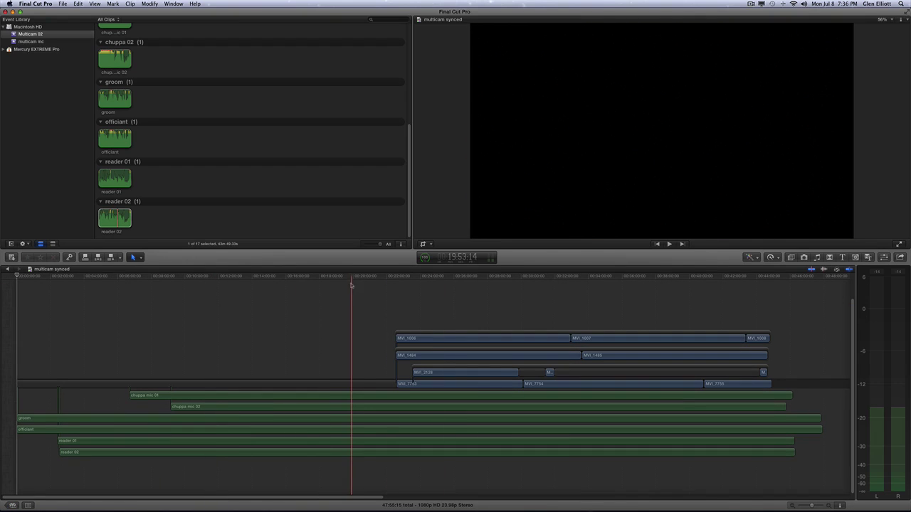
left_click(365, 277)
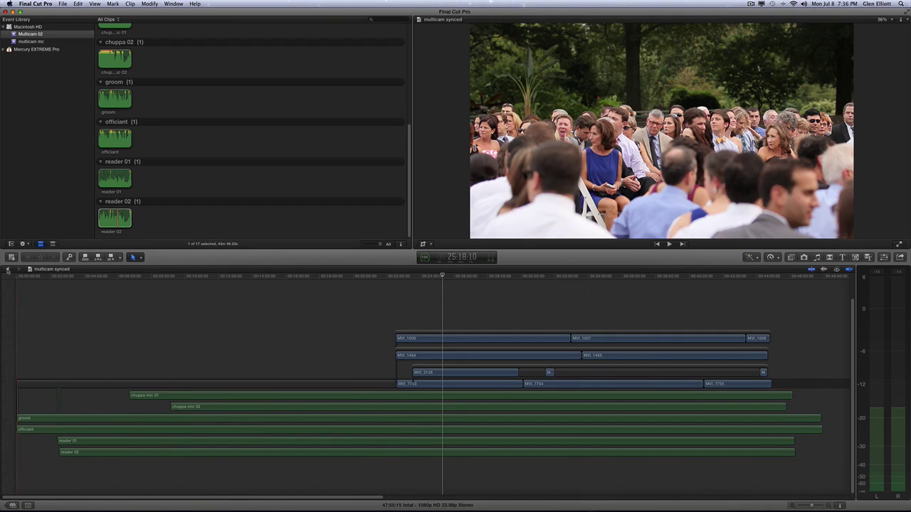
left_click(8, 269)
left_click(19, 269)
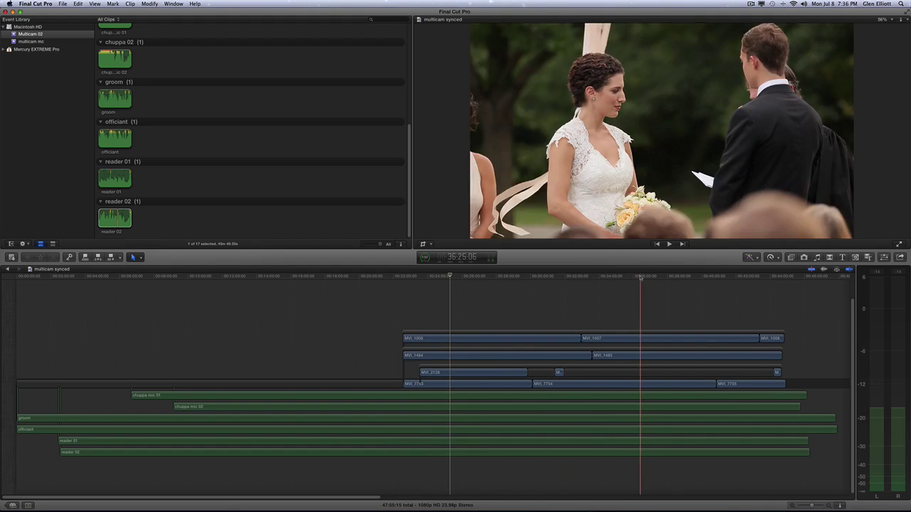
left_click(693, 300)
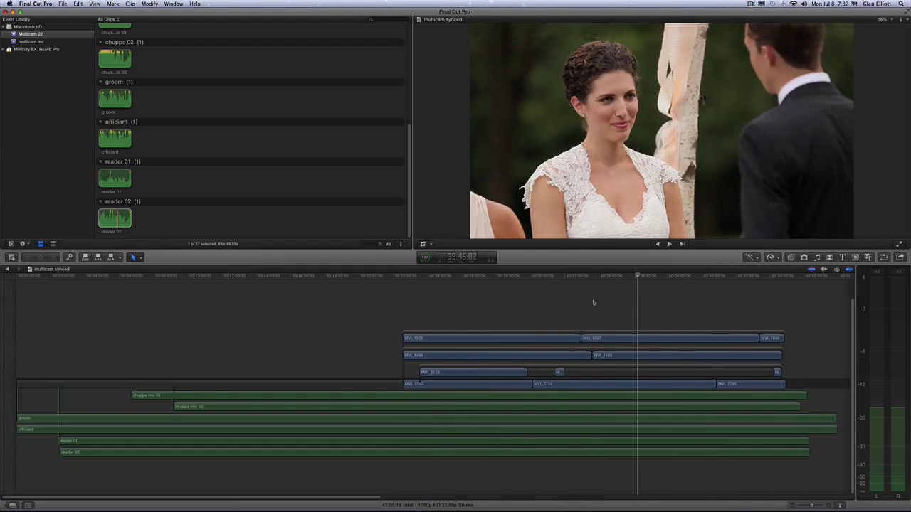
left_click(785, 306)
left_click(457, 327)
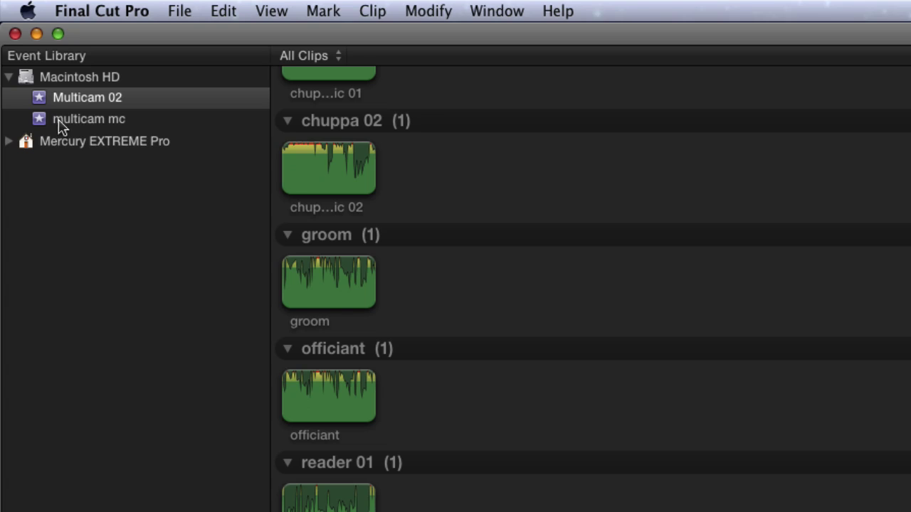
Drag the multicam clip from multicam mc into Multicam 02, delete the empty event, and select the clip.
left_click(80, 122)
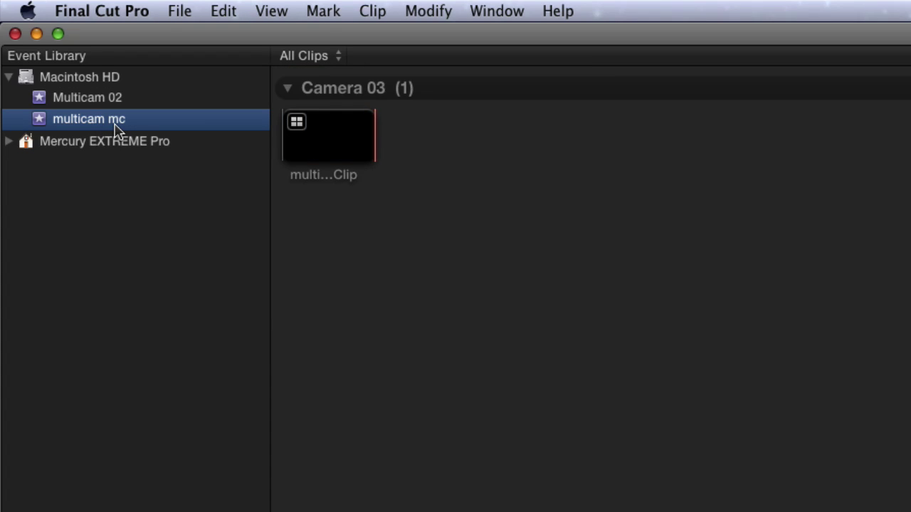
left_click(335, 146)
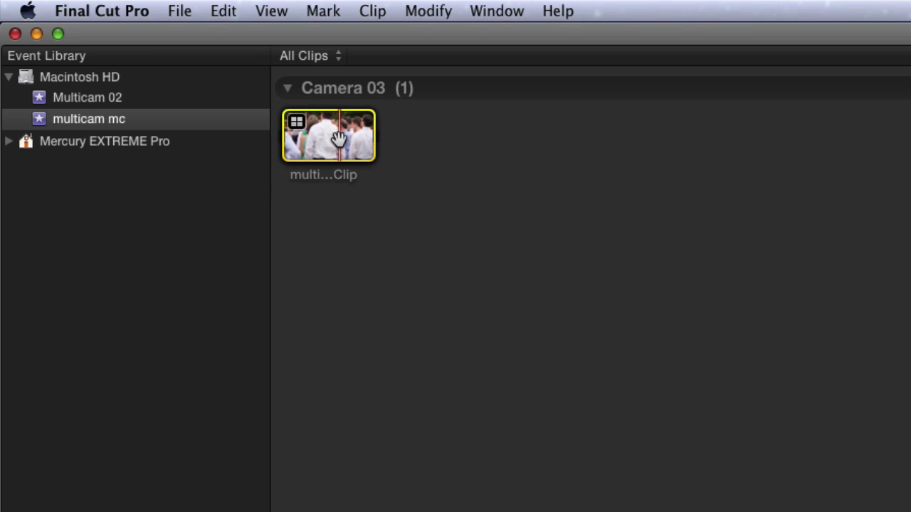
left_click_drag(338, 138, 99, 99)
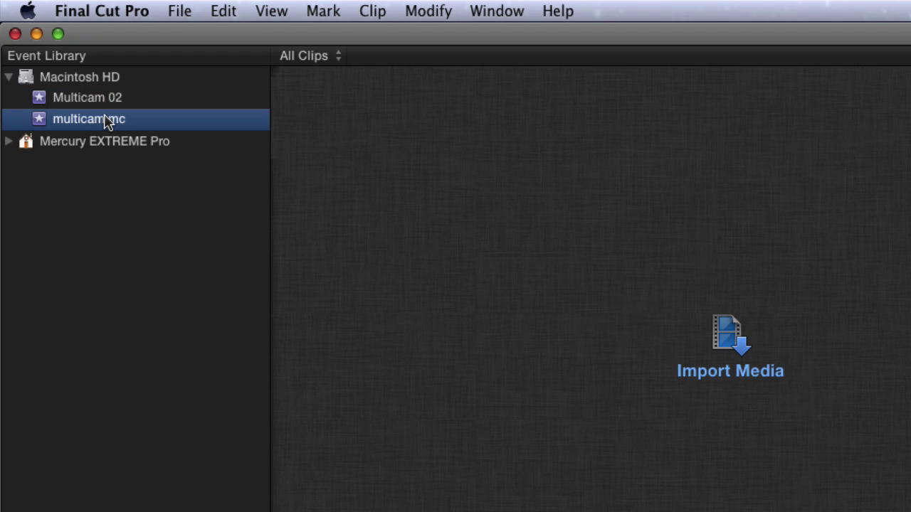
key("super+BackSpace")
left_click(86, 98)
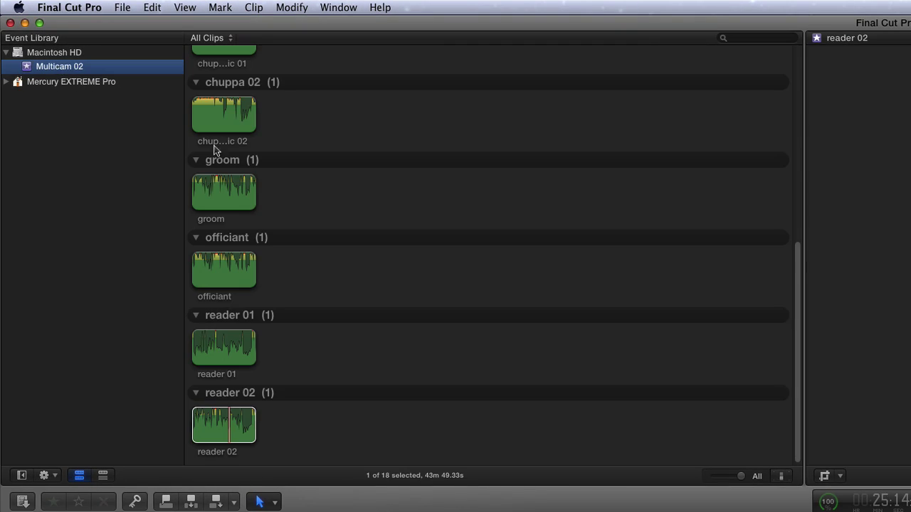
scroll(496, 274, "up", 10)
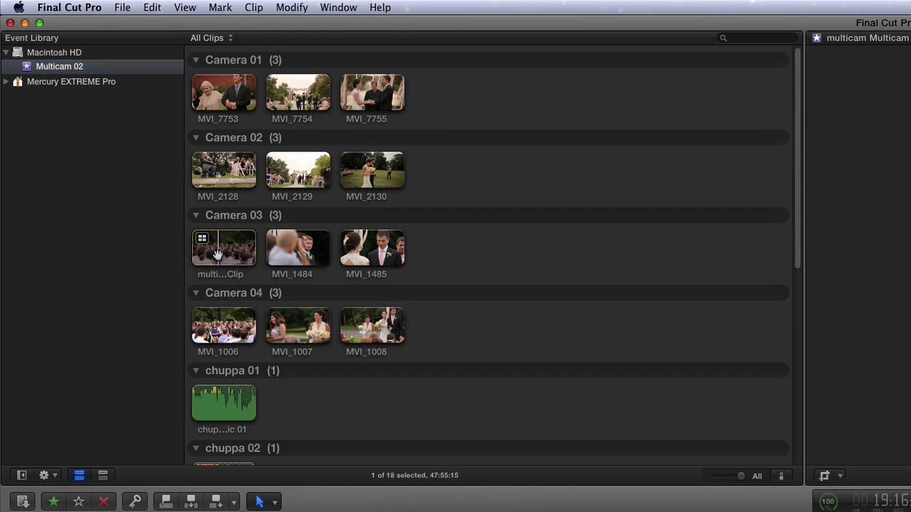
left_click(217, 254)
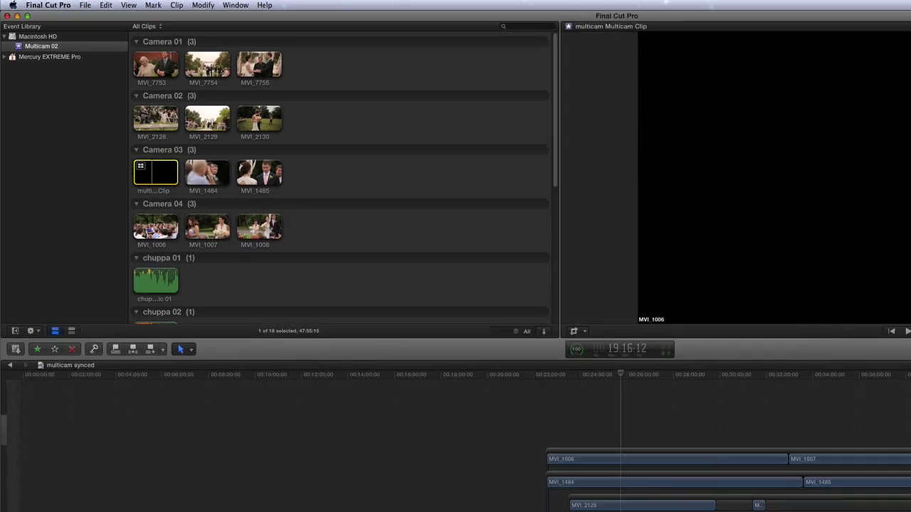
Create a New Project on the chosen drive for Multicam 02.
key("super+0")
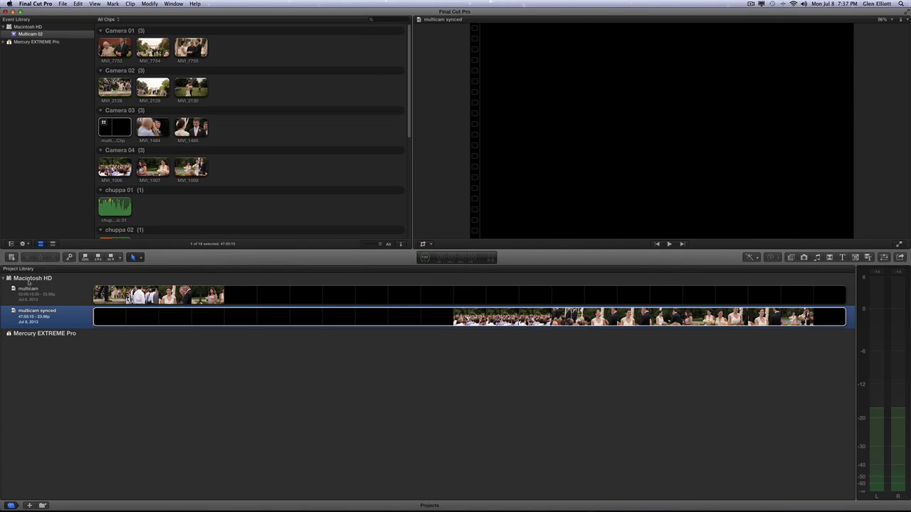
left_click(29, 281)
key("super+n")
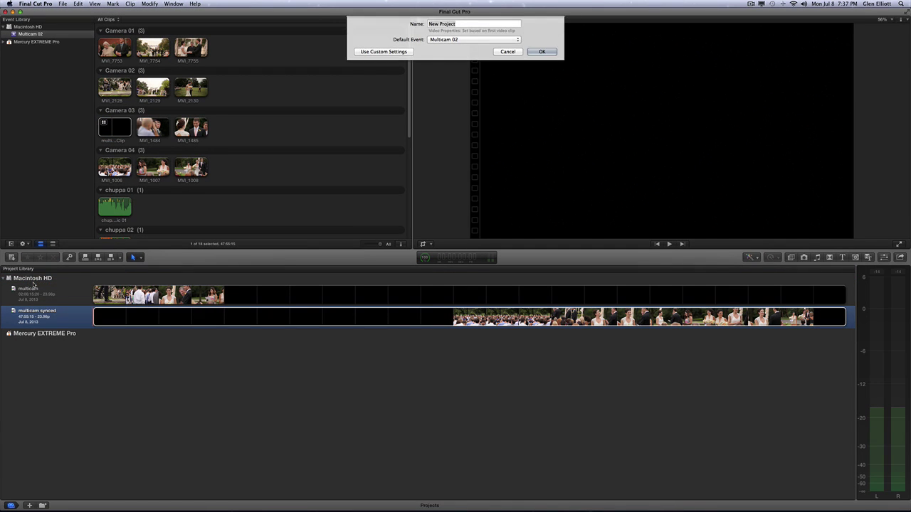
left_click(542, 53)
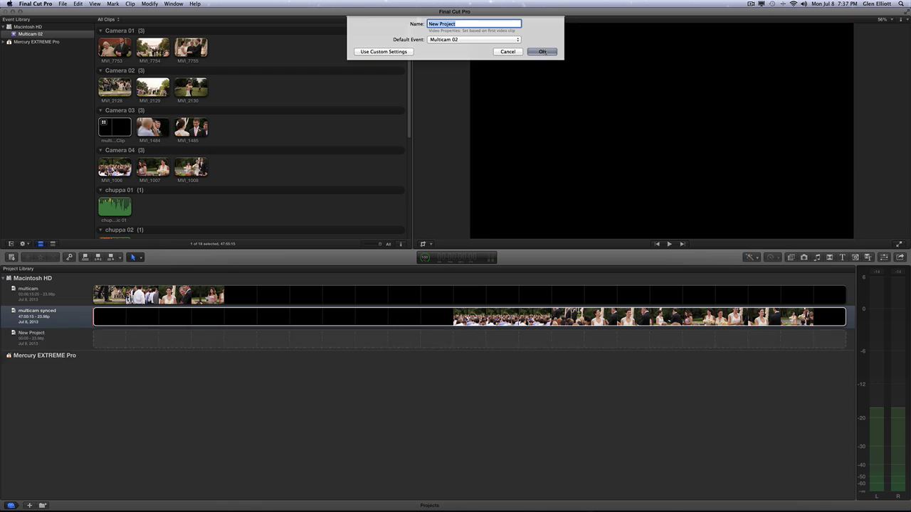
Append the multicam clip to the timeline and show clips as filmstrip thumbnails.
left_click(115, 127)
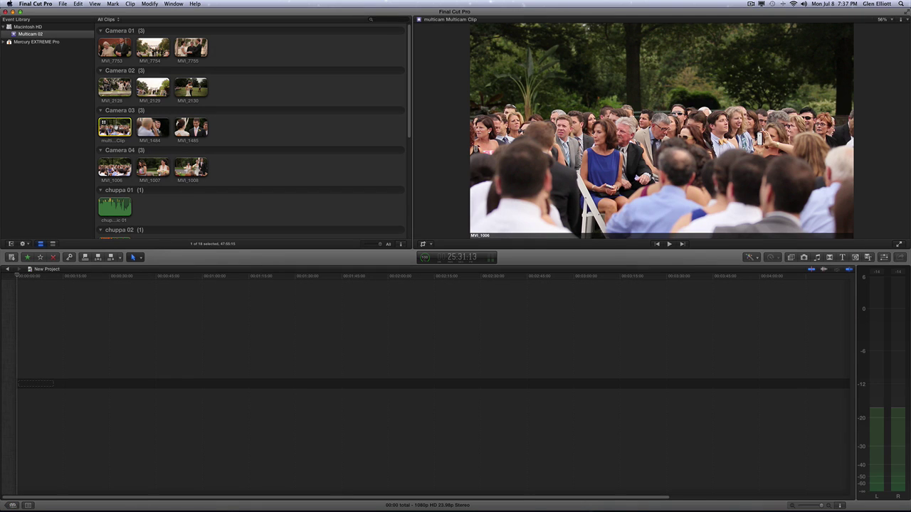
key("e")
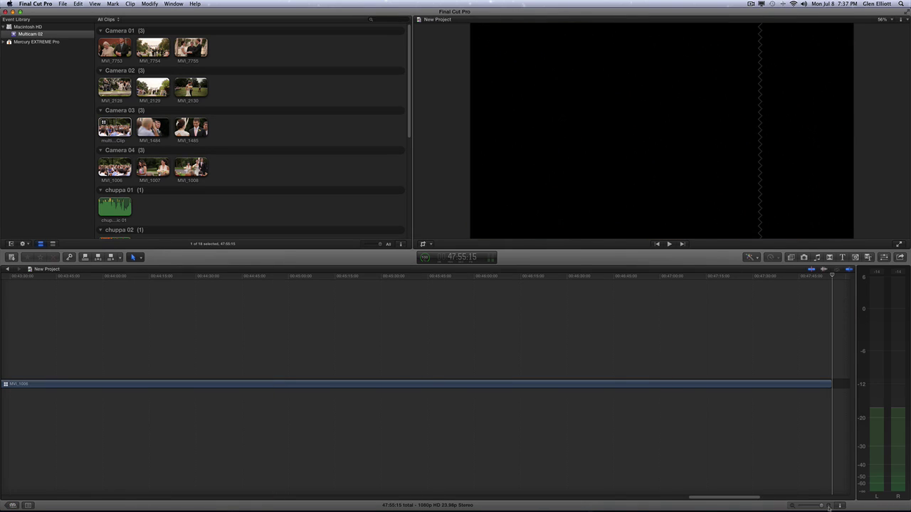
left_click(841, 505)
left_click(831, 458)
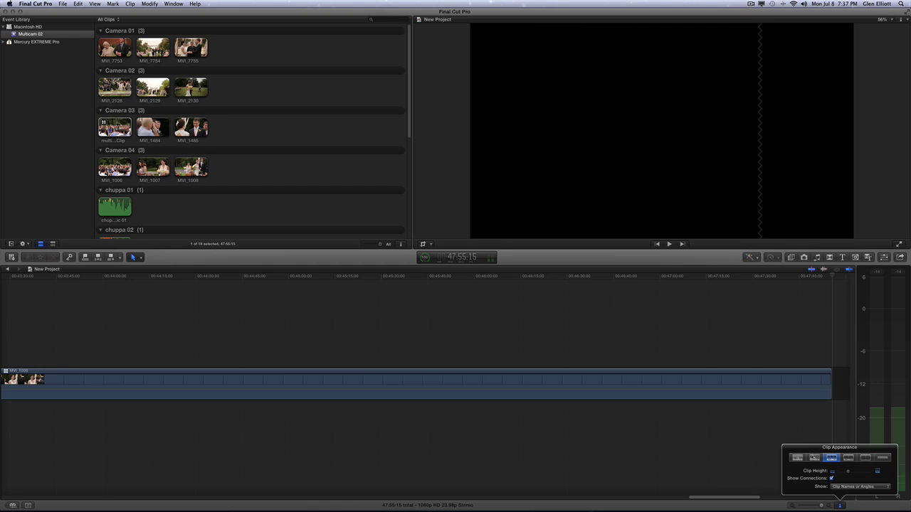
left_click(161, 325)
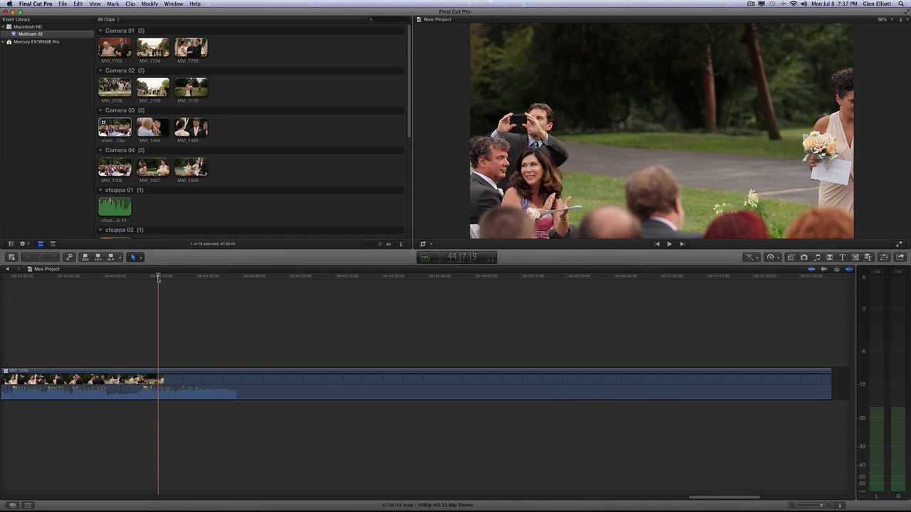
Open the multicam clip in the Angle Editor and lower clip height so every angle fits.
key("shift+z")
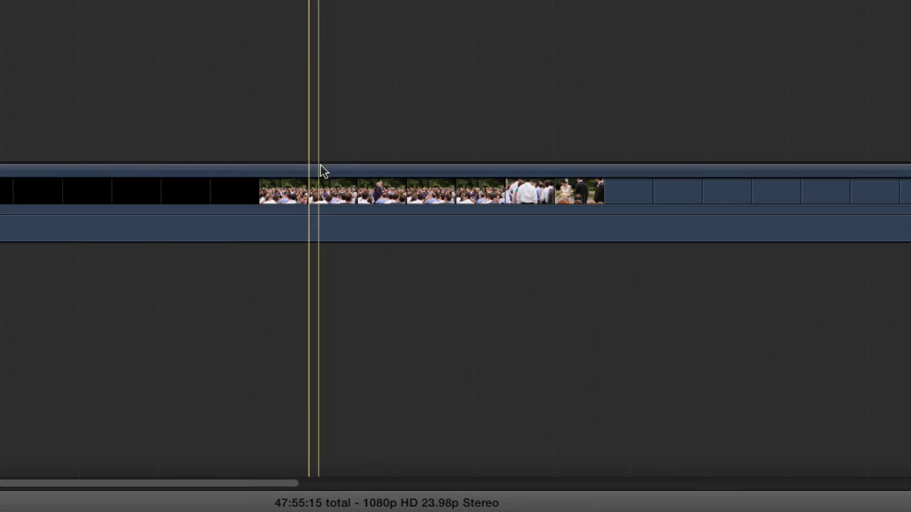
right_click(401, 378)
left_click(350, 246)
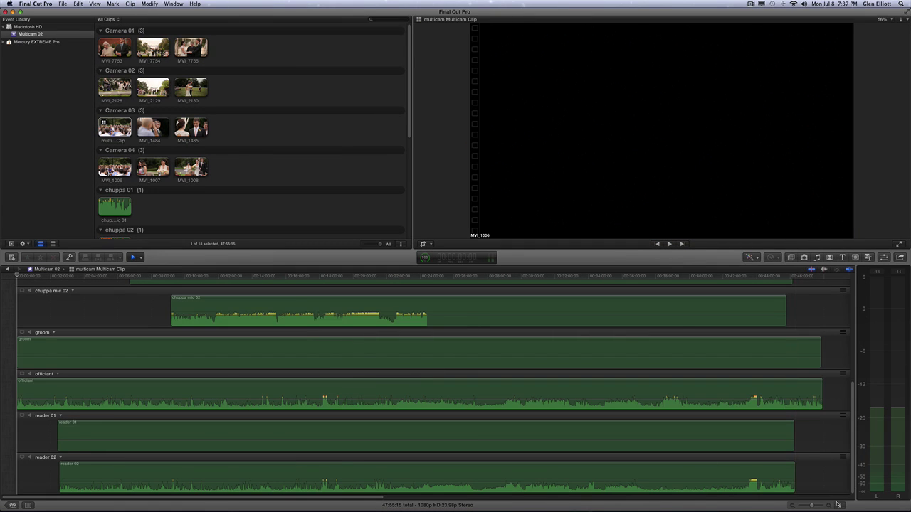
left_click(839, 504)
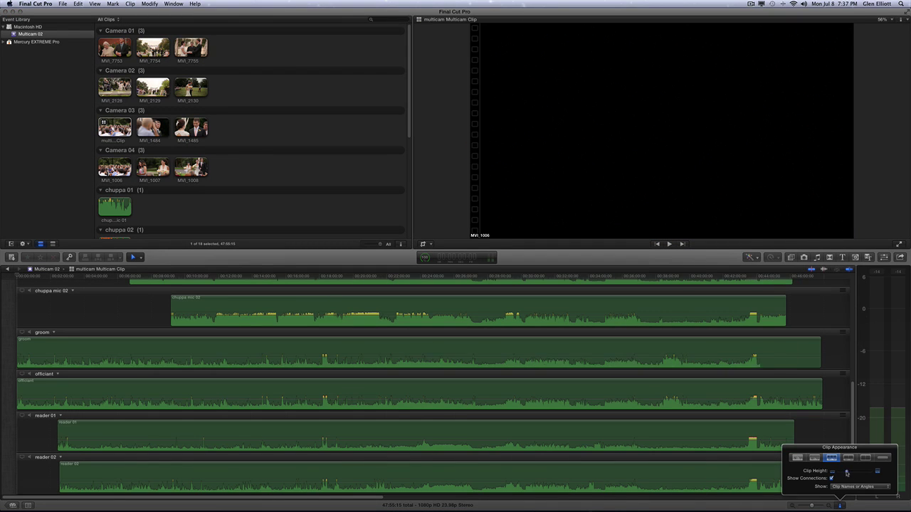
left_click_drag(840, 472, 841, 477)
left_click(839, 505)
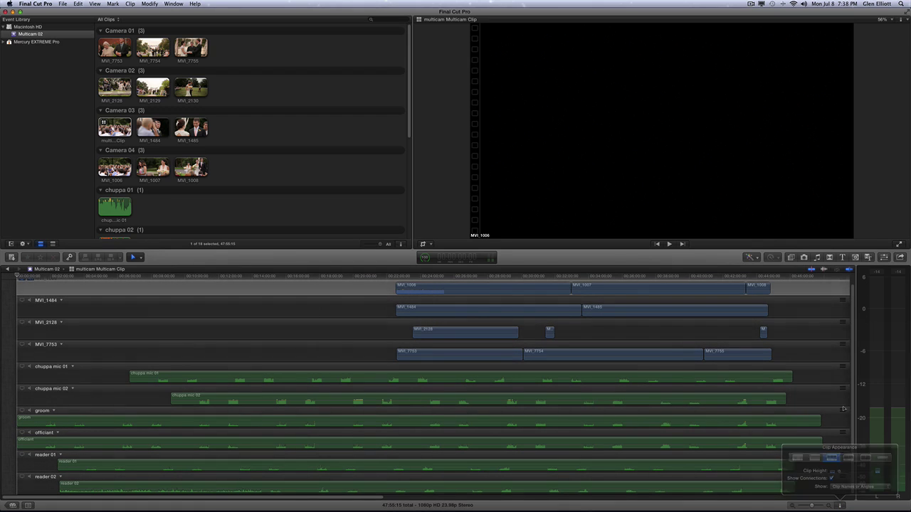
Play and scrub from where the camera clips begin to check that the angles are in sync.
scroll(498, 356, "up", 1)
left_click(391, 279)
key("space")
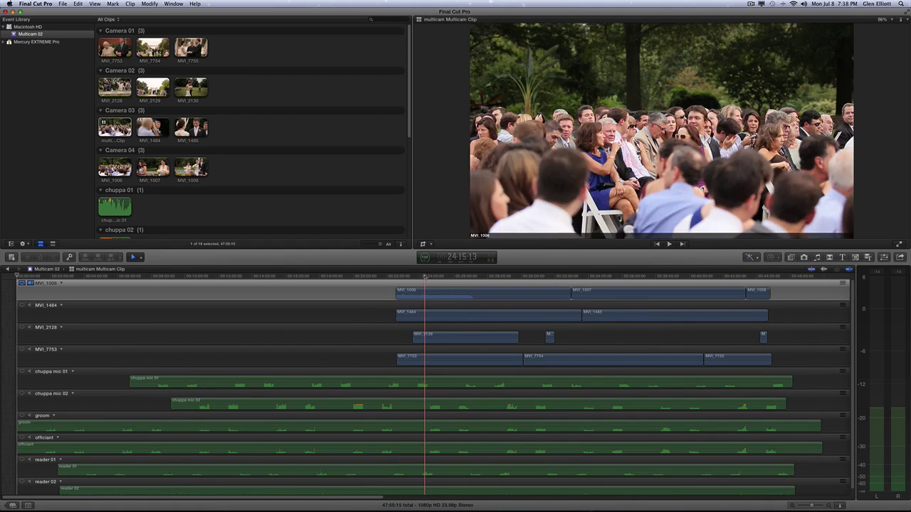
key("space")
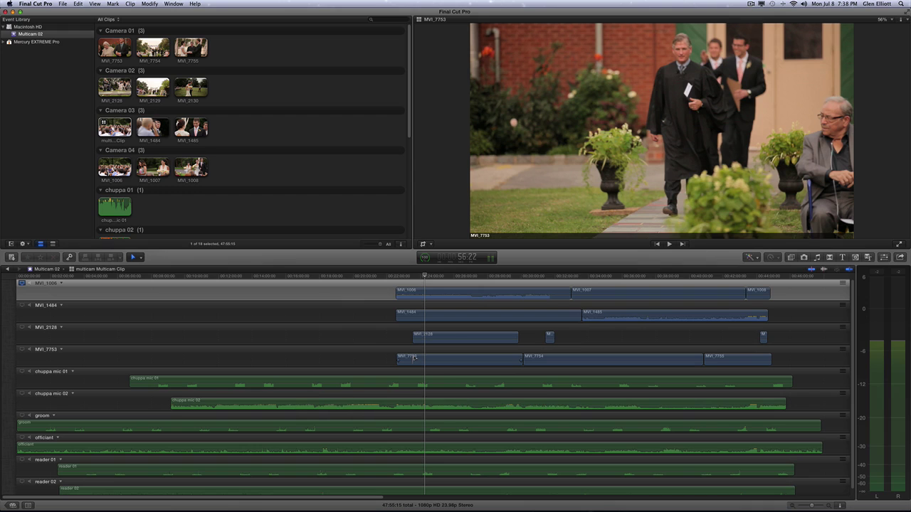
left_click_drag(437, 280, 501, 275)
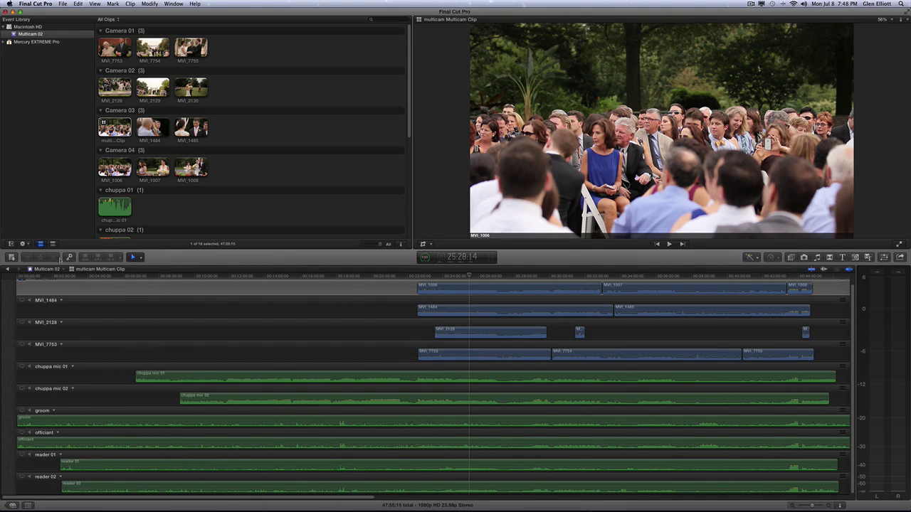
Go back from the Angle Editor to the New Project timeline.
left_click(10, 269)
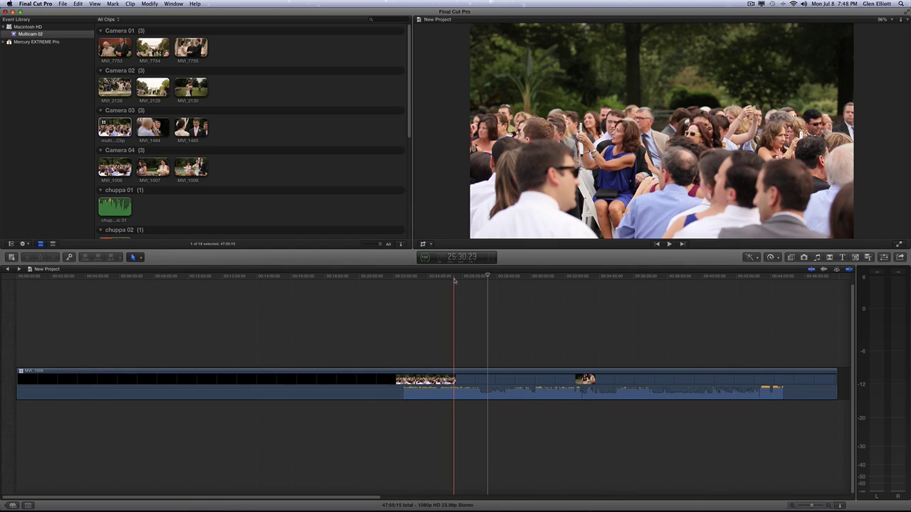